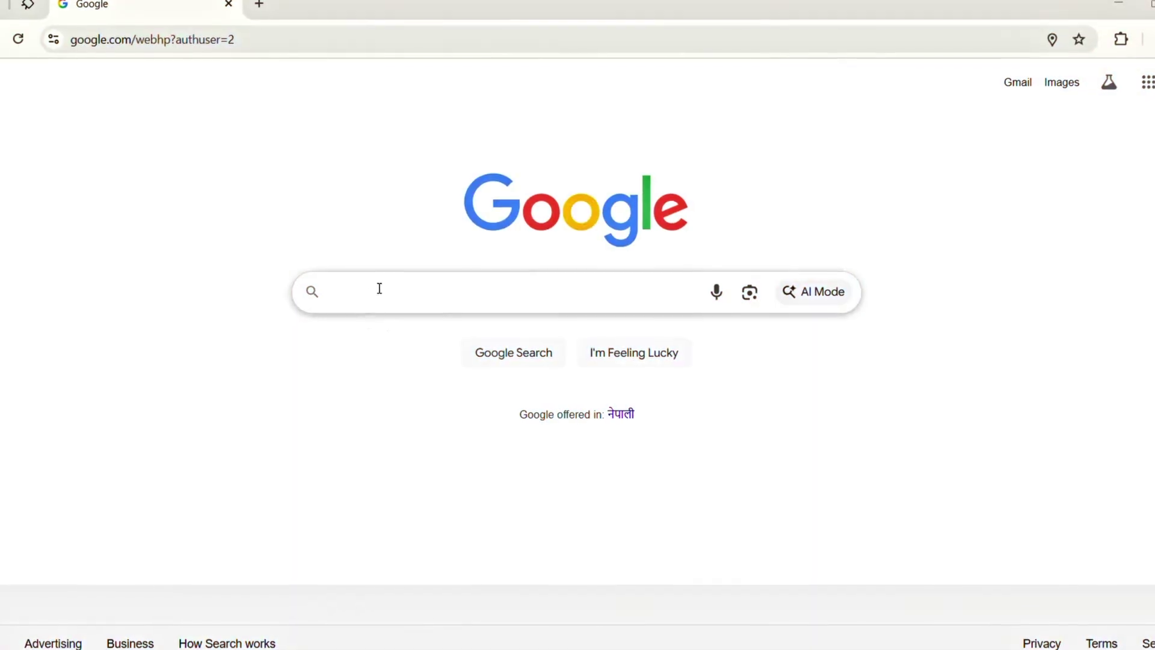
{"action": "type", "text": "Lma"}
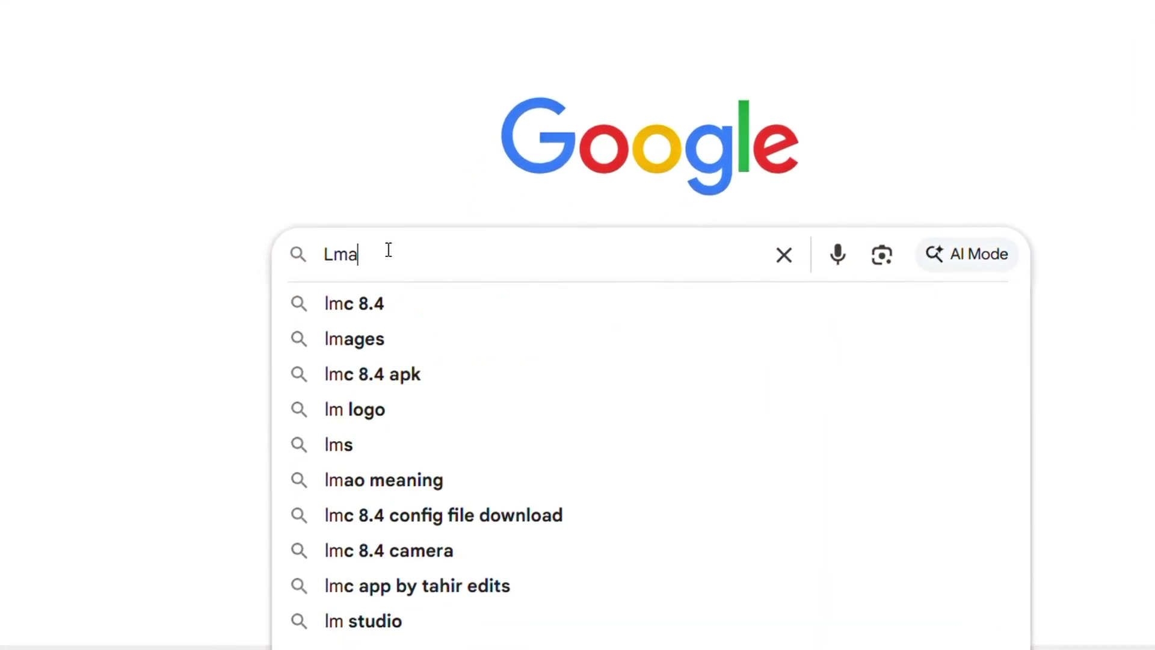
- Search Google for 'Lmarena' to find the lmarena.ai site
{"action": "key", "text": "Return"}
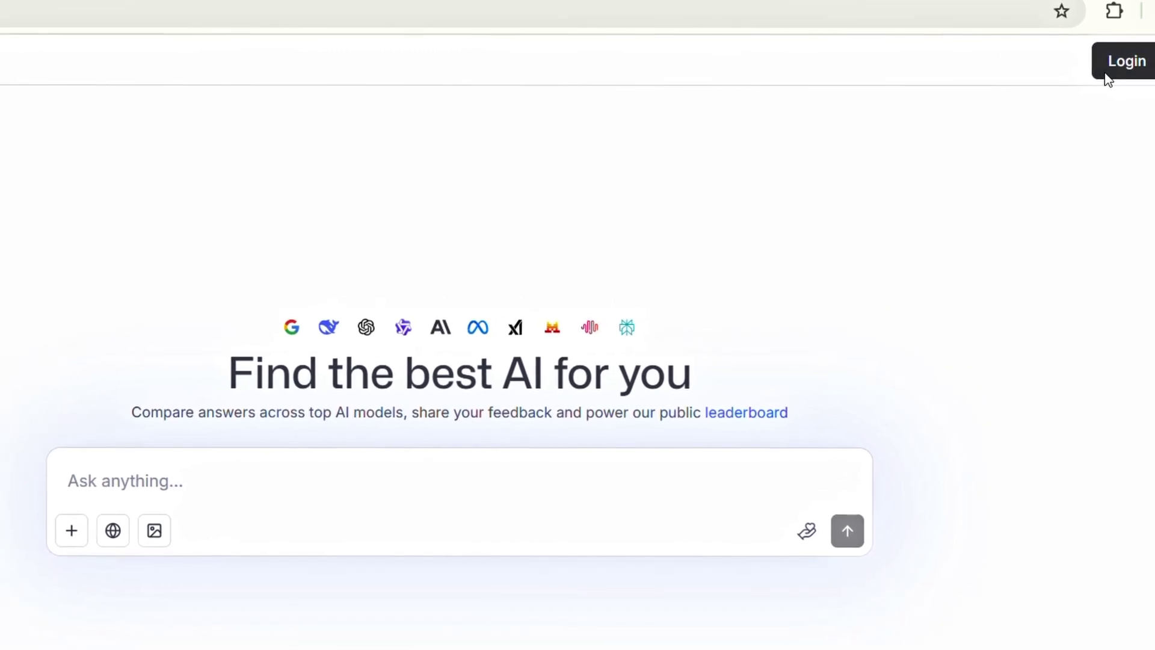
- Sign in to LMArena and switch the chat mode from Battle to Direct Chat
{"action": "left_click", "coordinate": [1106, 76]}
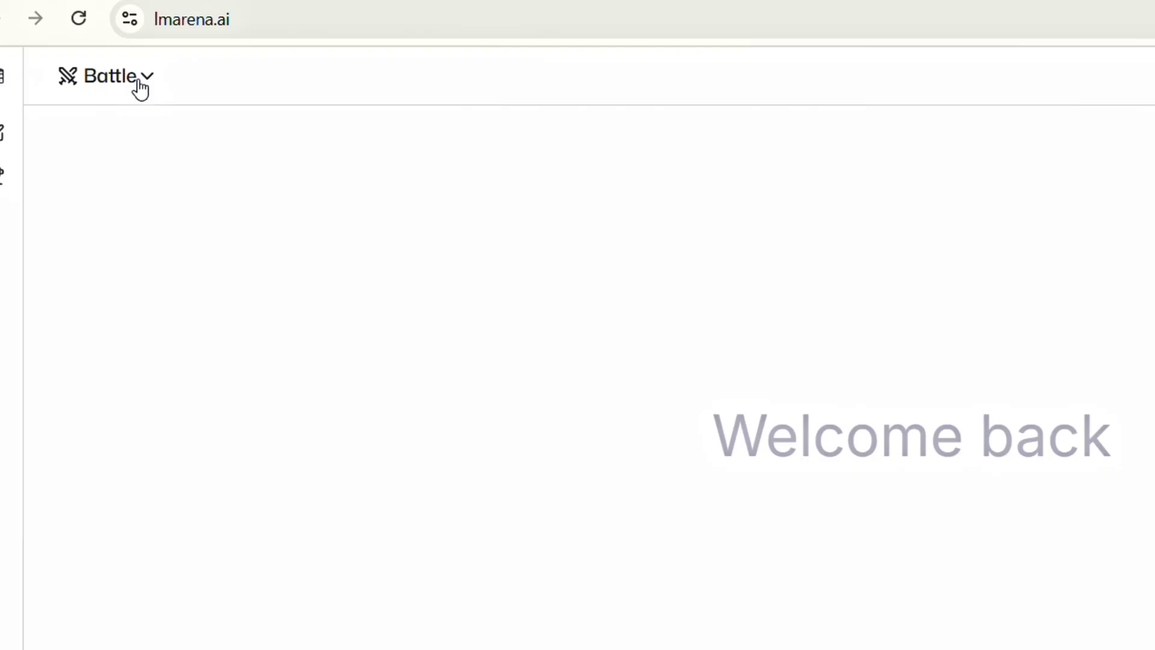
{"action": "left_click", "coordinate": [140, 82]}
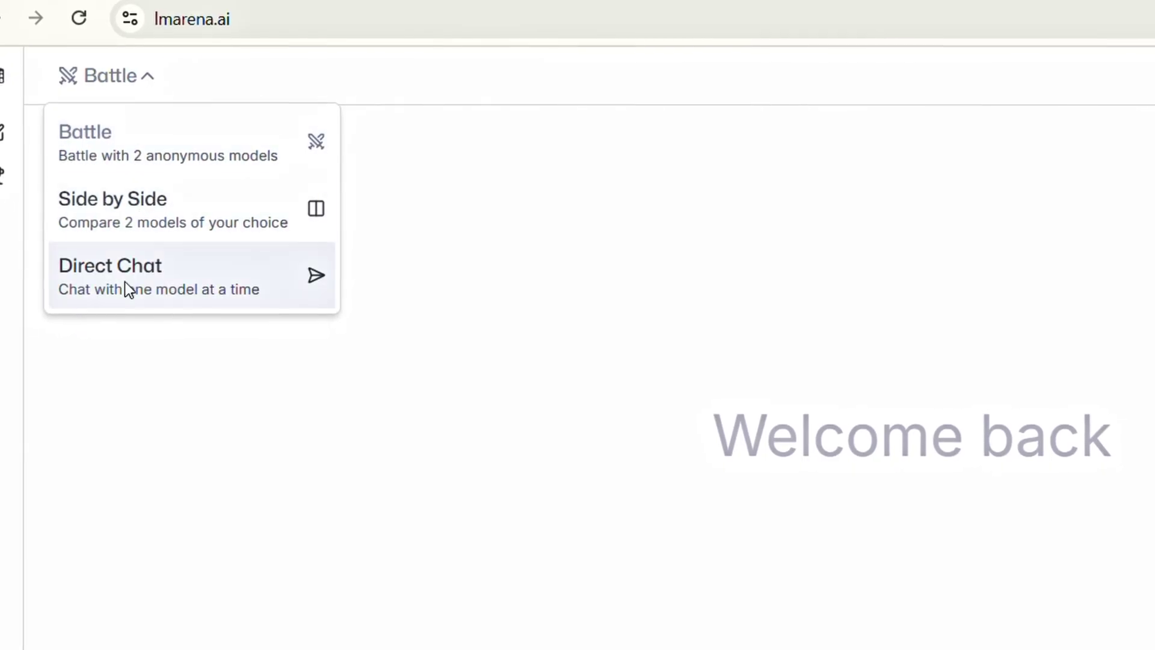
{"action": "left_click", "coordinate": [250, 274]}
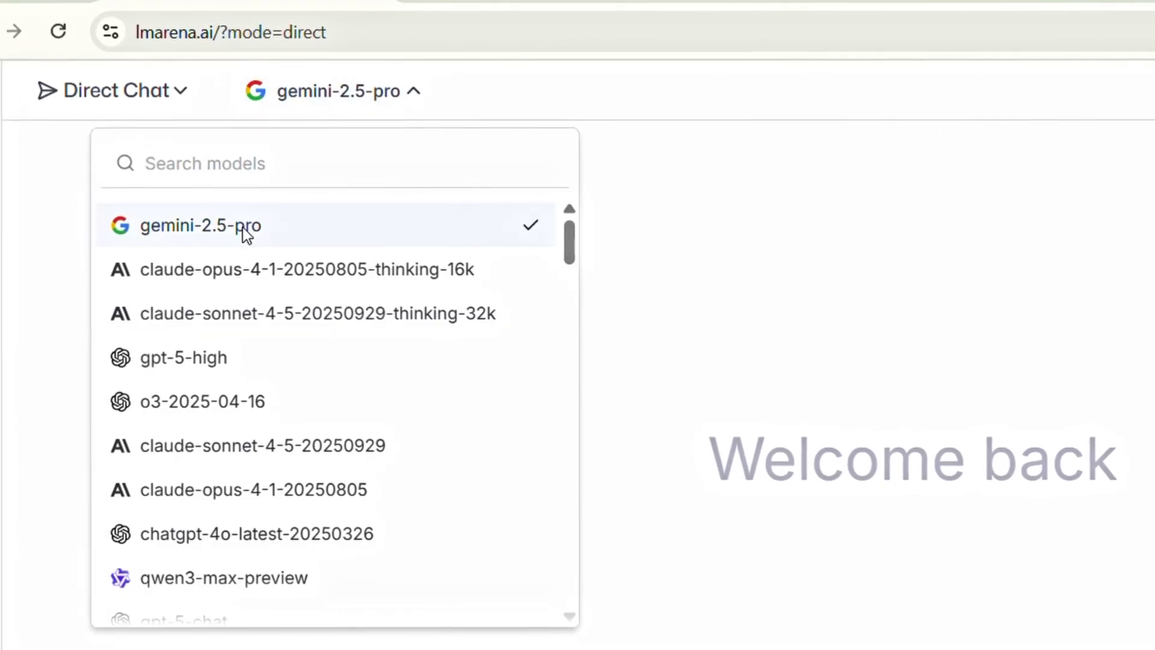
{"action": "scroll", "coordinate": [226, 297], "scroll_direction": "down", "scroll_amount": 10}
{"action": "scroll", "coordinate": [227, 297], "scroll_direction": "down", "scroll_amount": 15}
{"action": "scroll", "coordinate": [225, 297], "scroll_direction": "up", "scroll_amount": 15}
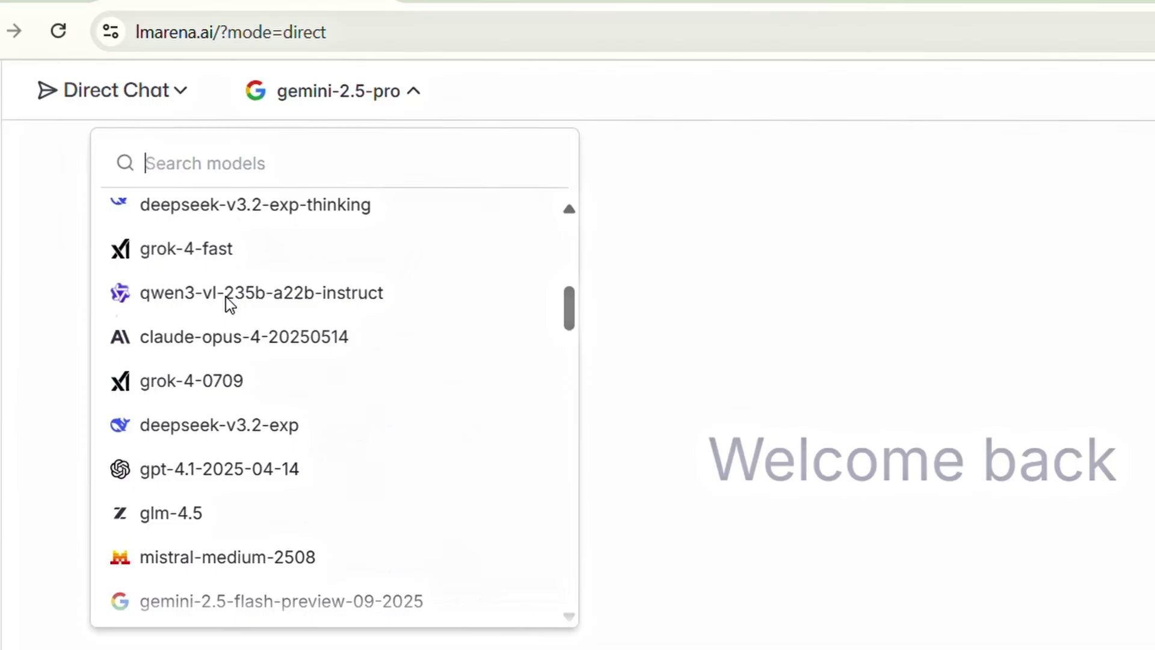
{"action": "scroll", "coordinate": [225, 297], "scroll_direction": "up", "scroll_amount": 8}
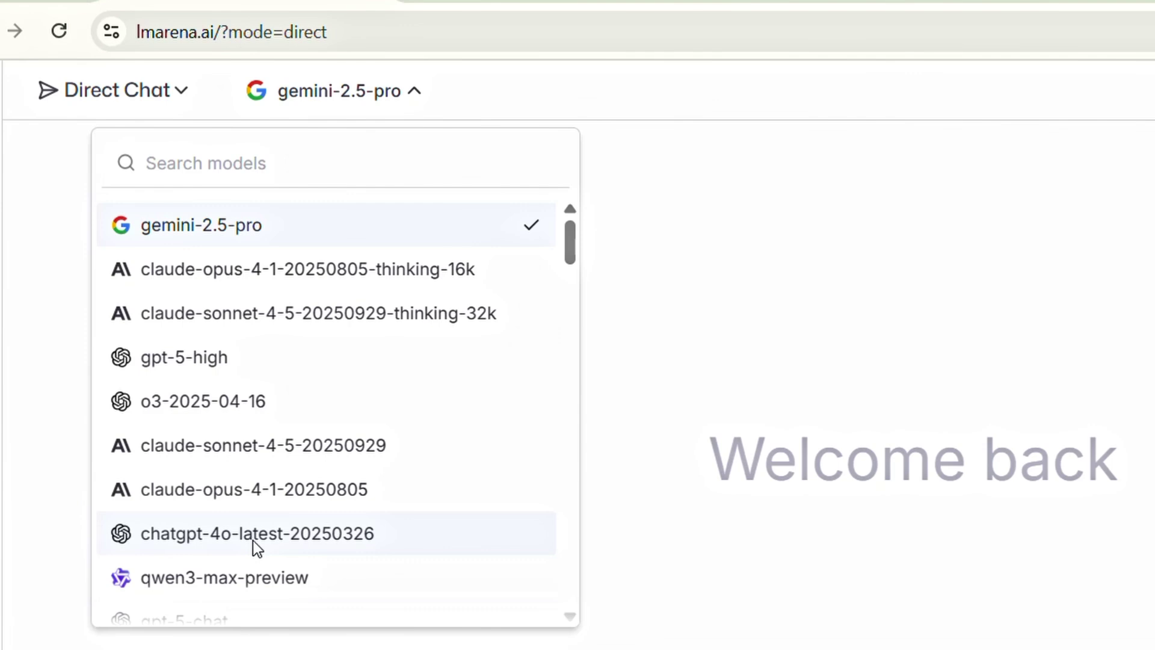
{"action": "scroll", "coordinate": [253, 540], "scroll_direction": "down", "scroll_amount": 2}
{"action": "scroll", "coordinate": [166, 519], "scroll_direction": "down", "scroll_amount": 4}
{"action": "scroll", "coordinate": [197, 592], "scroll_direction": "down", "scroll_amount": 5}
{"action": "scroll", "coordinate": [201, 565], "scroll_direction": "down", "scroll_amount": 5}
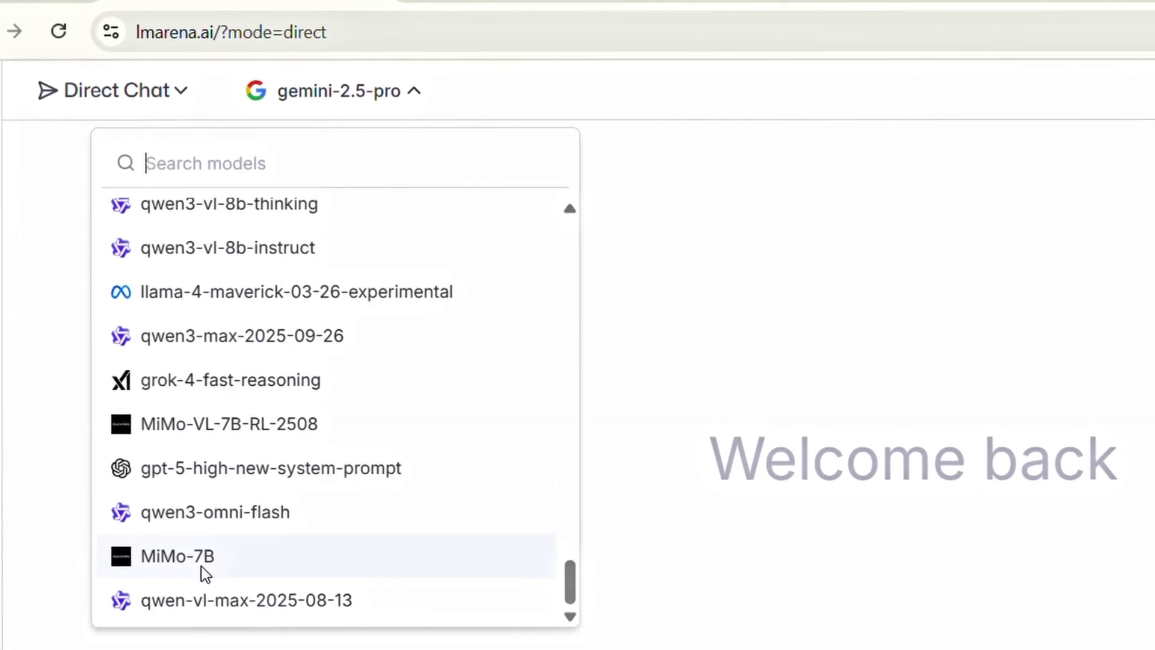
{"action": "scroll", "coordinate": [202, 566], "scroll_direction": "up", "scroll_amount": 12}
{"action": "scroll", "coordinate": [201, 566], "scroll_direction": "up", "scroll_amount": 3}
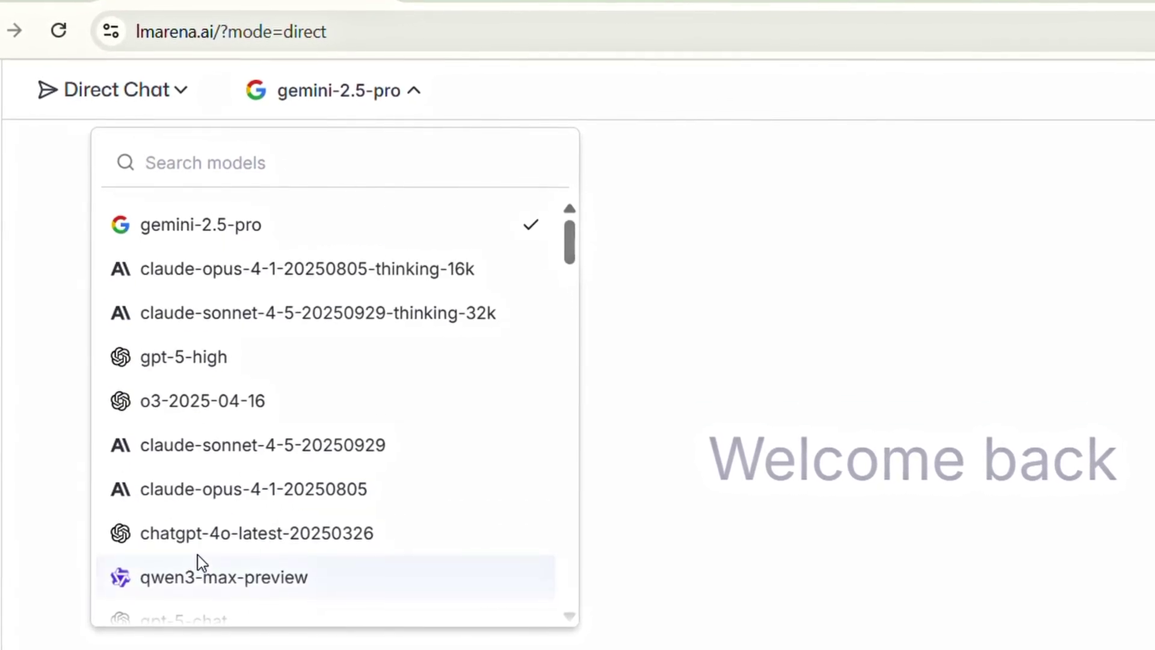
{"action": "scroll", "coordinate": [200, 561], "scroll_direction": "down", "scroll_amount": 3}
- Select gpt-5-chat and get its horror ghost script 'Room 103'
{"action": "left_click", "coordinate": [192, 397]}
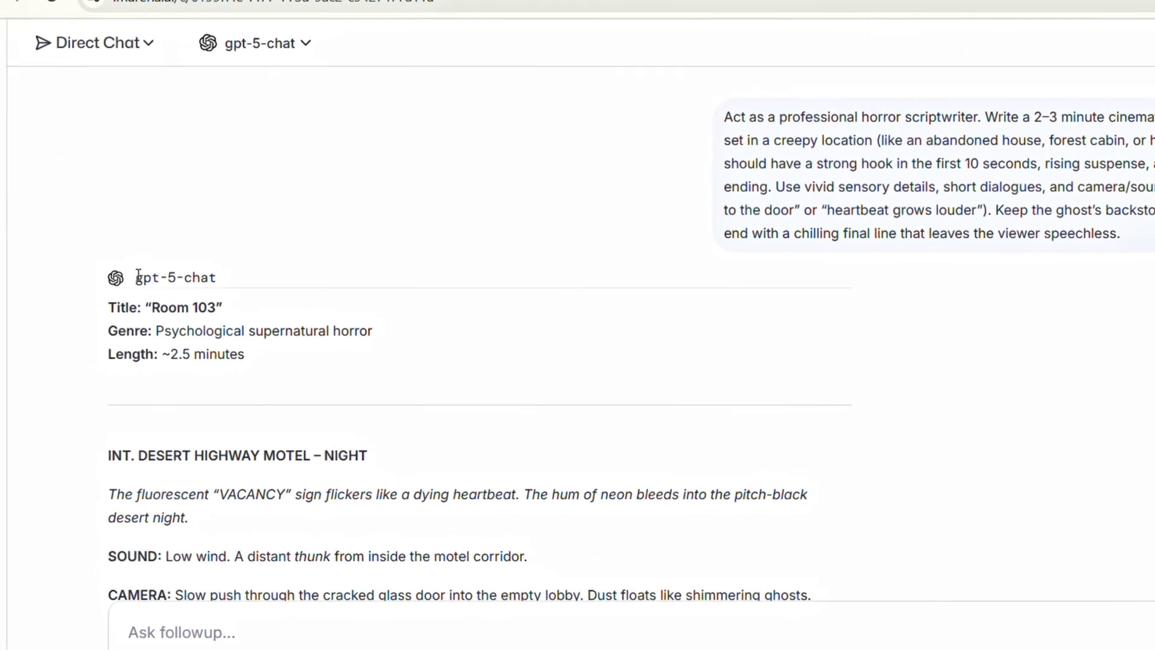
{"action": "left_click_drag", "start_coordinate": [137, 276], "coordinate": [221, 278]}
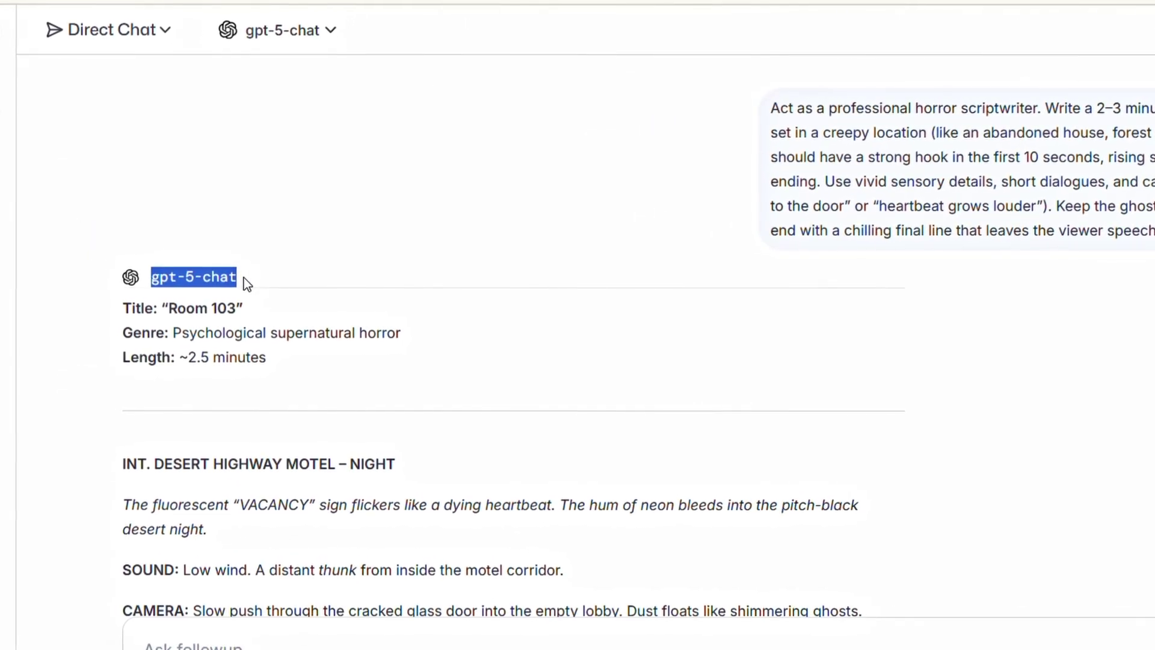
{"action": "left_click", "coordinate": [550, 40]}
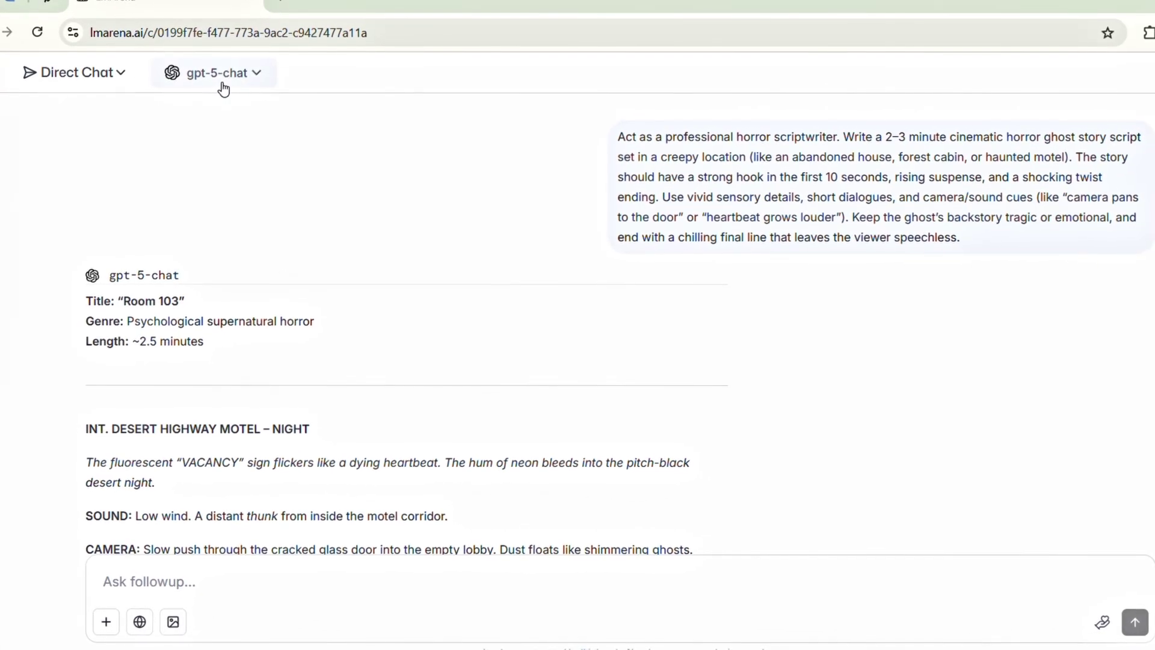
- Send the horror scriptwriter prompt to grok-4-fast and review 'Whispers in the Walls'
{"action": "left_click", "coordinate": [222, 83]}
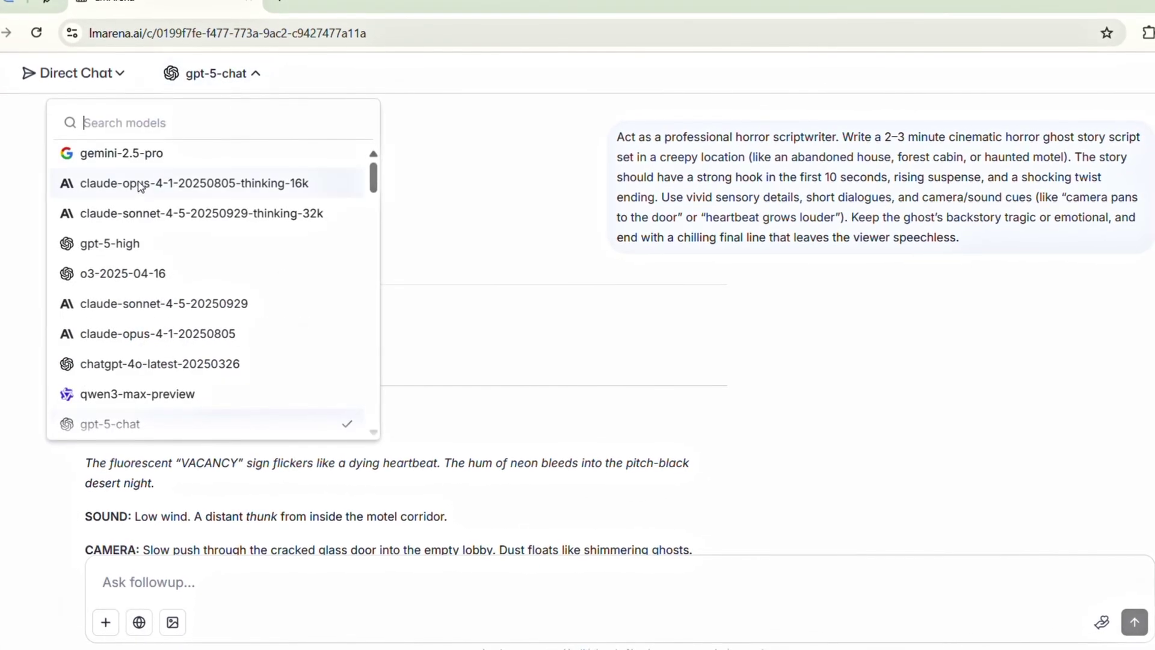
{"action": "scroll", "coordinate": [162, 199], "scroll_direction": "down", "scroll_amount": 3}
{"action": "scroll", "coordinate": [155, 202], "scroll_direction": "down", "scroll_amount": 5}
{"action": "left_click", "coordinate": [113, 239]}
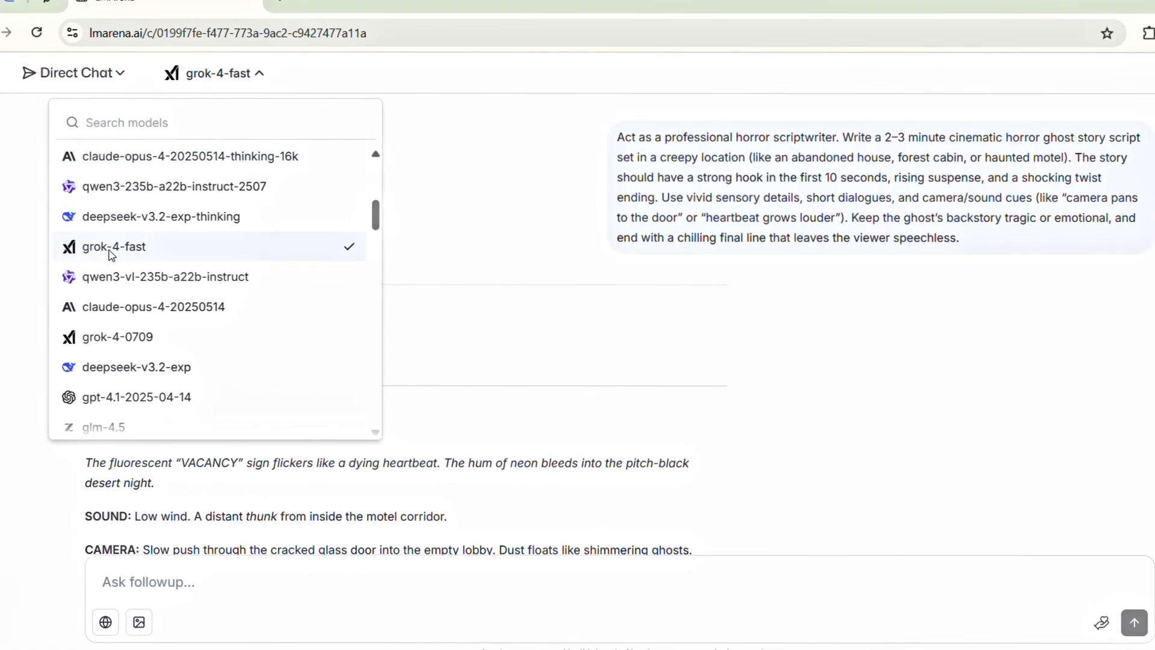
{"action": "right_click", "coordinate": [164, 560]}
{"action": "left_click", "coordinate": [207, 393]}
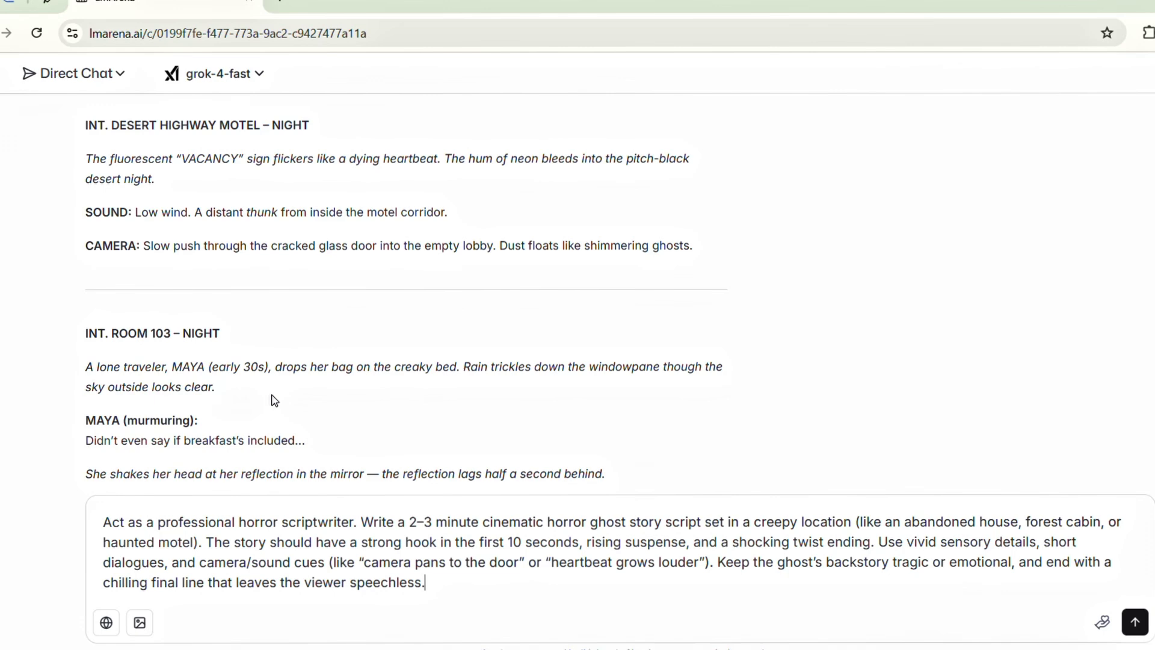
{"action": "left_click", "coordinate": [1134, 622]}
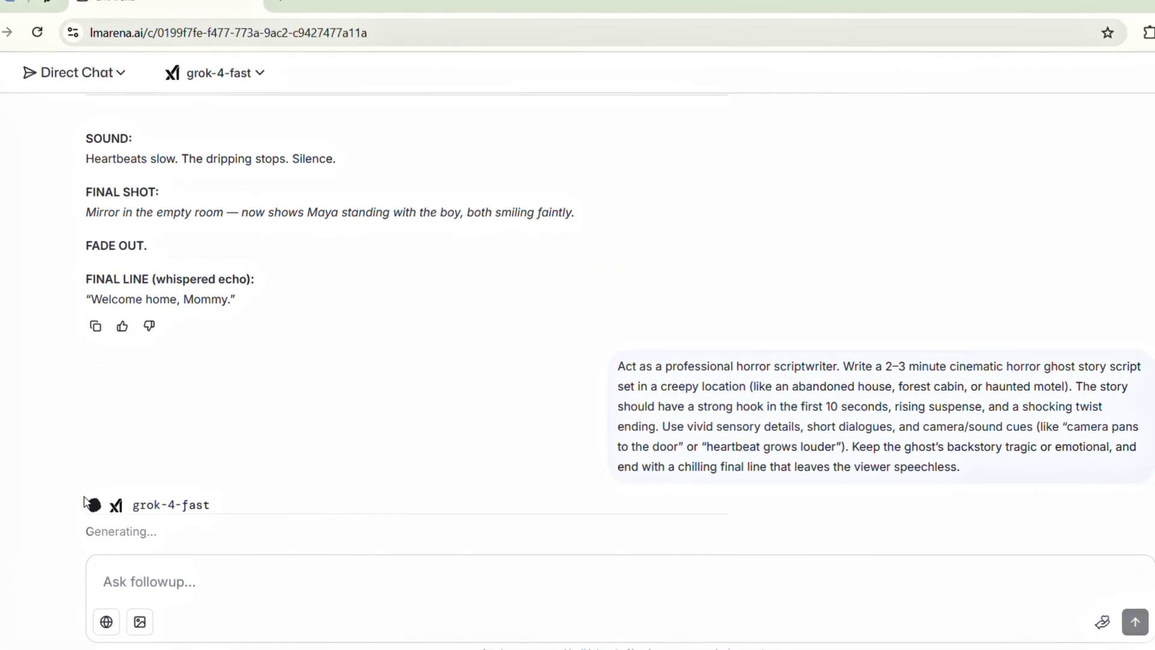
{"action": "left_click_drag", "start_coordinate": [145, 503], "coordinate": [186, 501]}
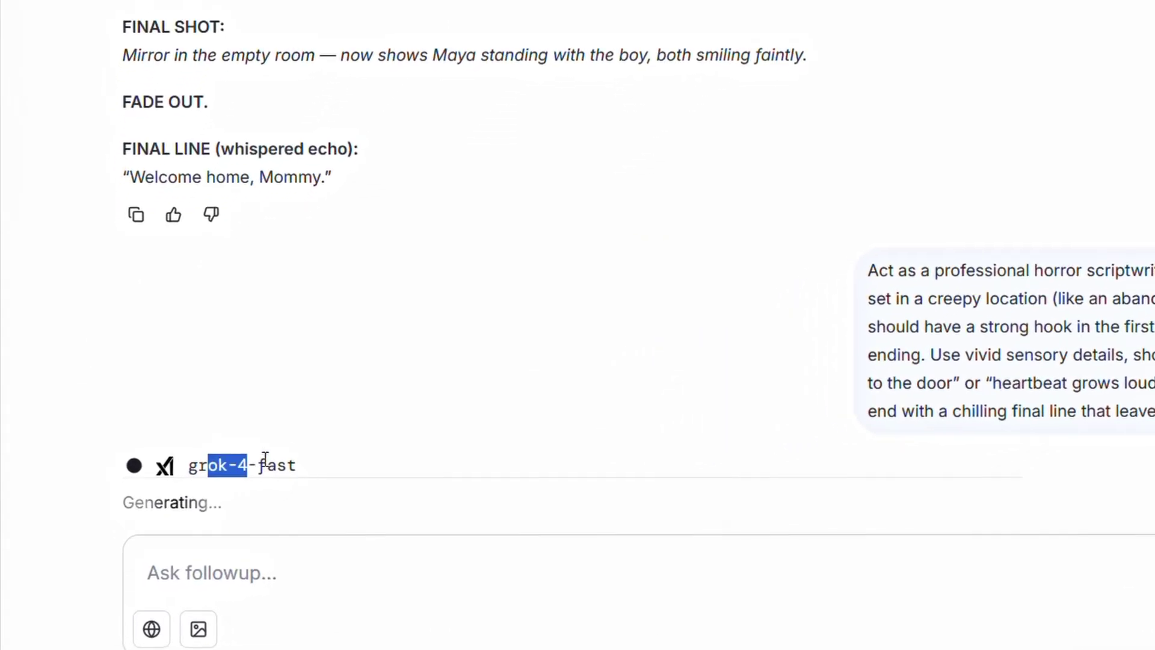
{"action": "left_click_drag", "start_coordinate": [265, 462], "coordinate": [348, 451]}
{"action": "left_click", "coordinate": [348, 452]}
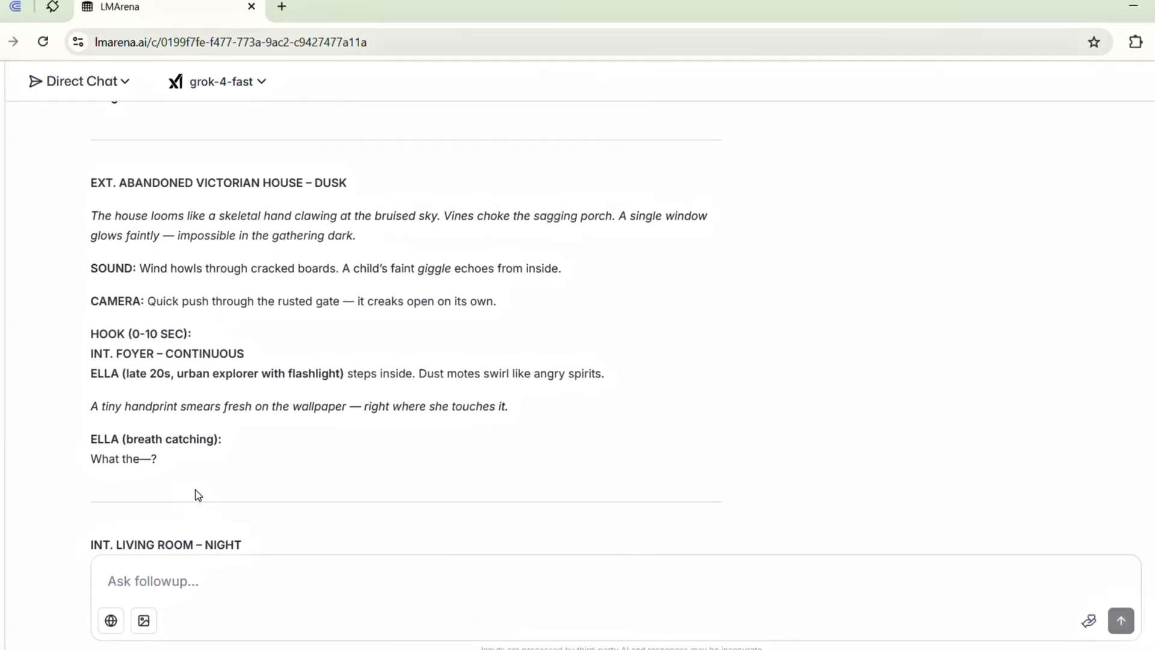
{"action": "scroll", "coordinate": [196, 495], "scroll_direction": "down", "scroll_amount": 2}
{"action": "scroll", "coordinate": [197, 494], "scroll_direction": "down", "scroll_amount": 5}
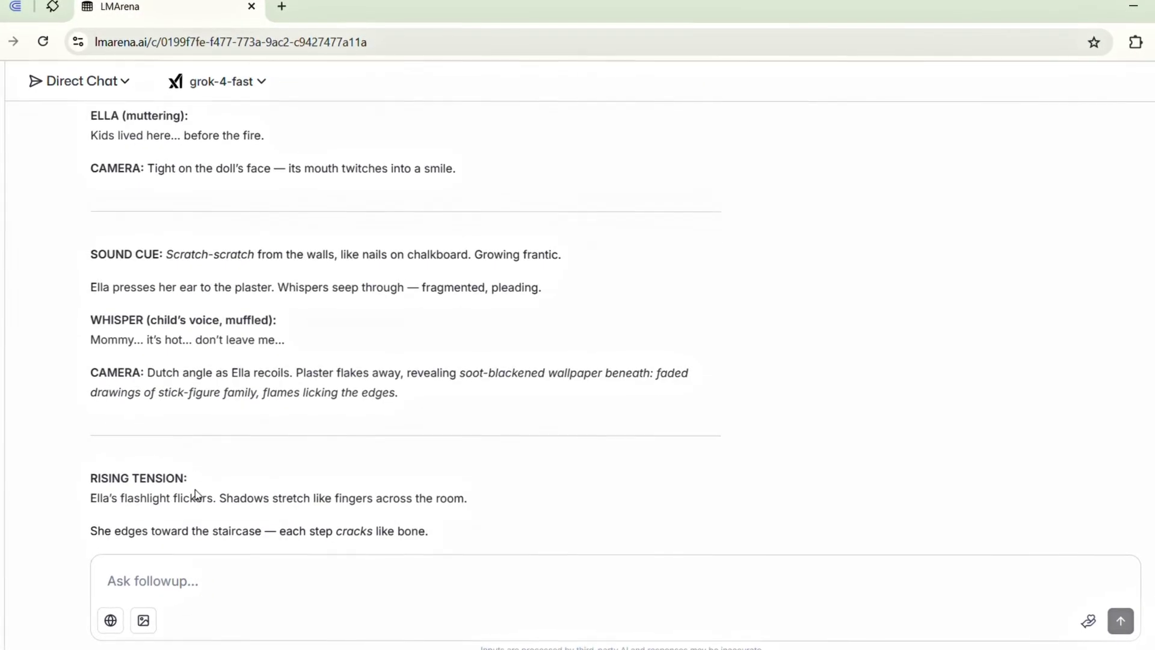
{"action": "scroll", "coordinate": [196, 495], "scroll_direction": "down", "scroll_amount": 4}
{"action": "scroll", "coordinate": [196, 494], "scroll_direction": "down", "scroll_amount": 3}
{"action": "scroll", "coordinate": [194, 493], "scroll_direction": "down", "scroll_amount": 1}
{"action": "scroll", "coordinate": [195, 493], "scroll_direction": "down", "scroll_amount": 3}
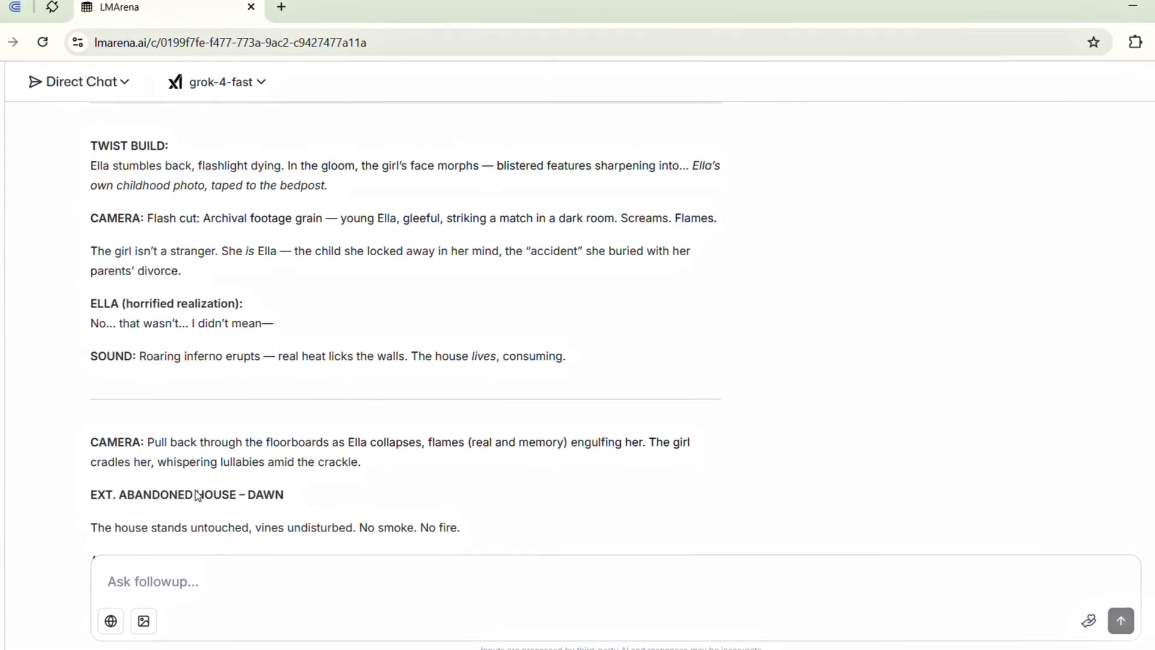
{"action": "scroll", "coordinate": [195, 490], "scroll_direction": "down", "scroll_amount": 2}
{"action": "scroll", "coordinate": [196, 490], "scroll_direction": "up", "scroll_amount": 5}
{"action": "scroll", "coordinate": [198, 495], "scroll_direction": "up", "scroll_amount": 5}
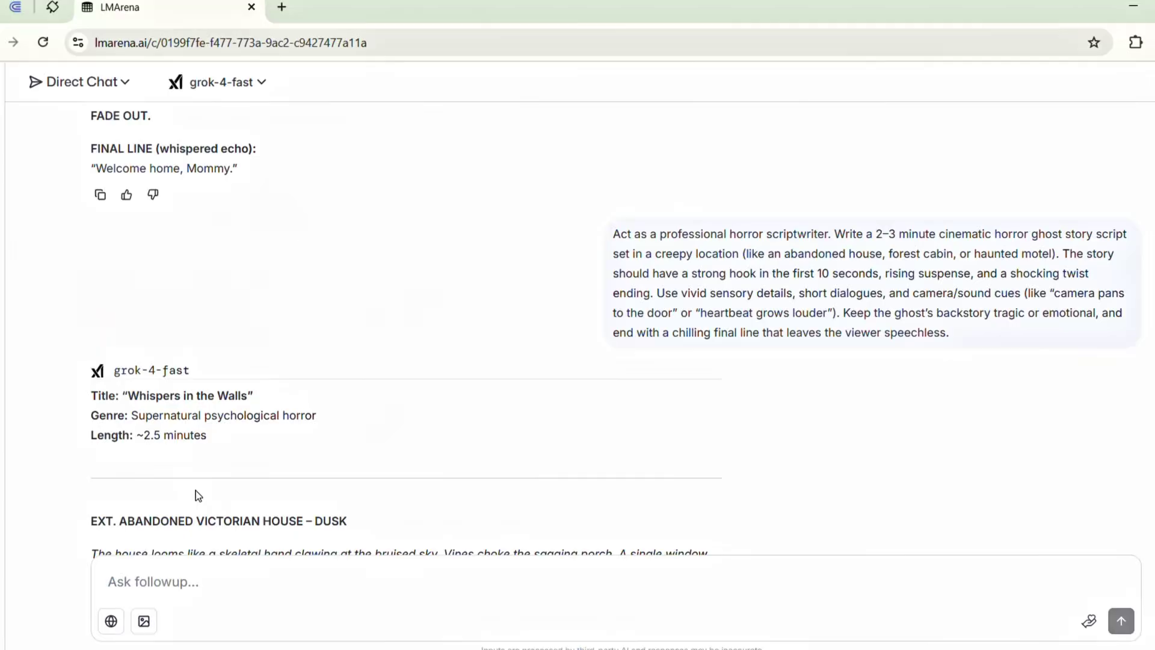
{"action": "scroll", "coordinate": [199, 494], "scroll_direction": "down", "scroll_amount": 6}
{"action": "scroll", "coordinate": [199, 494], "scroll_direction": "down", "scroll_amount": 5}
{"action": "left_click", "coordinate": [221, 82]}
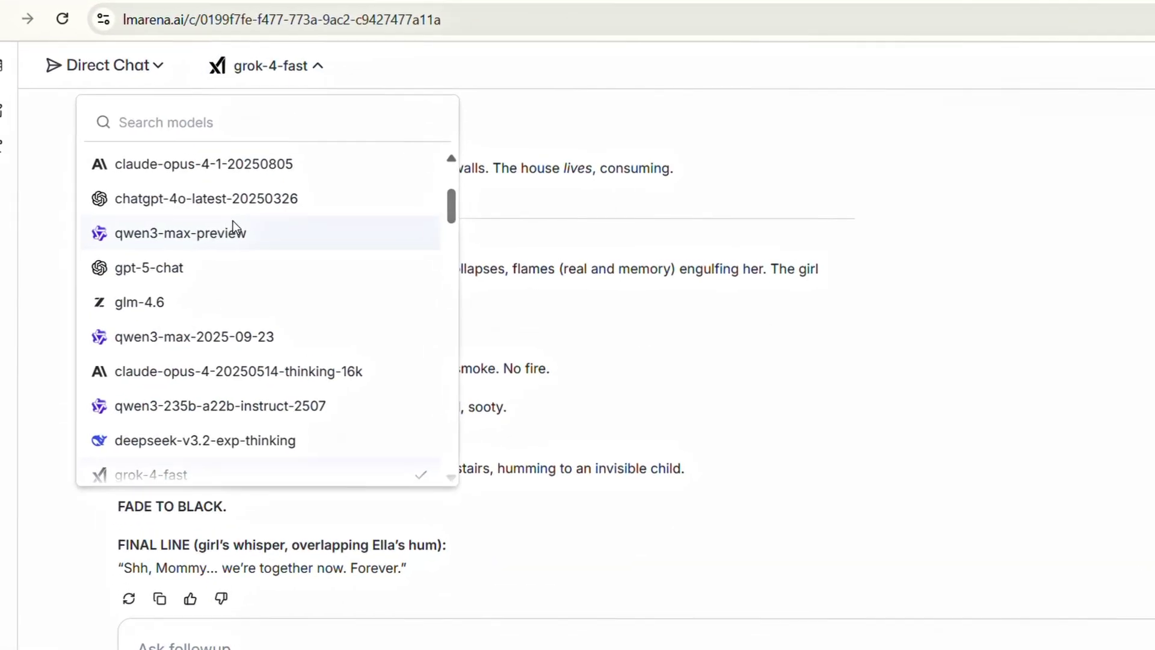
{"action": "scroll", "coordinate": [213, 226], "scroll_direction": "up", "scroll_amount": 3}
- Switch to gemini-2.5-pro and send the horror prompt, receiving 'The Echoing Well'
{"action": "left_click", "coordinate": [170, 173]}
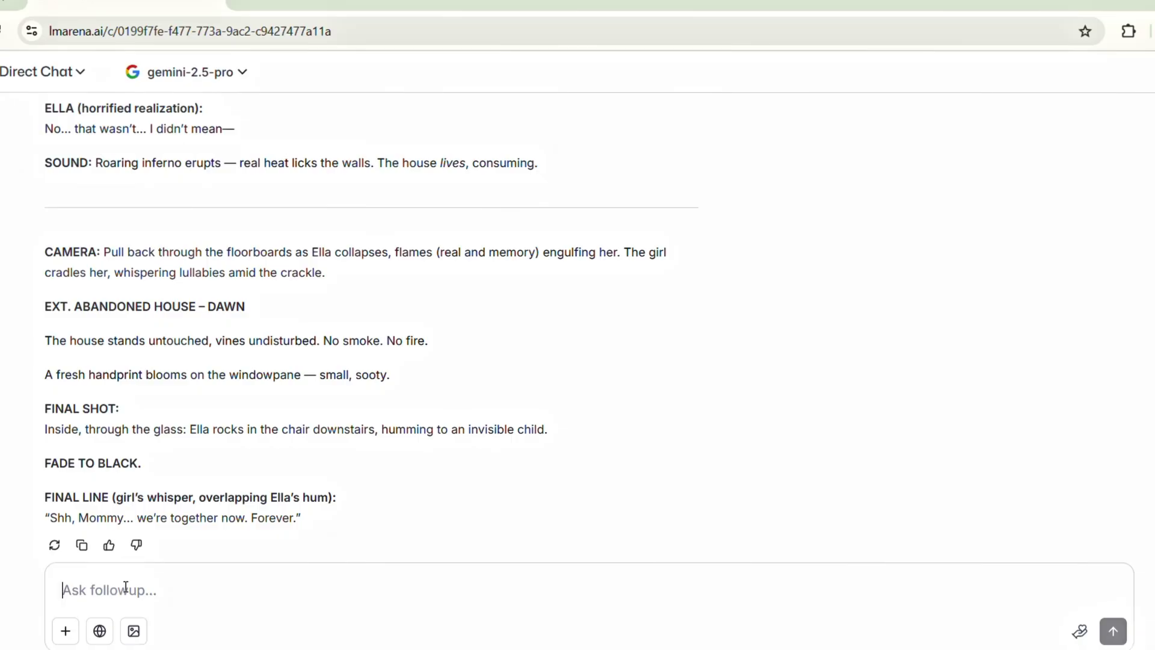
{"action": "right_click", "coordinate": [126, 588]}
{"action": "left_click", "coordinate": [157, 391]}
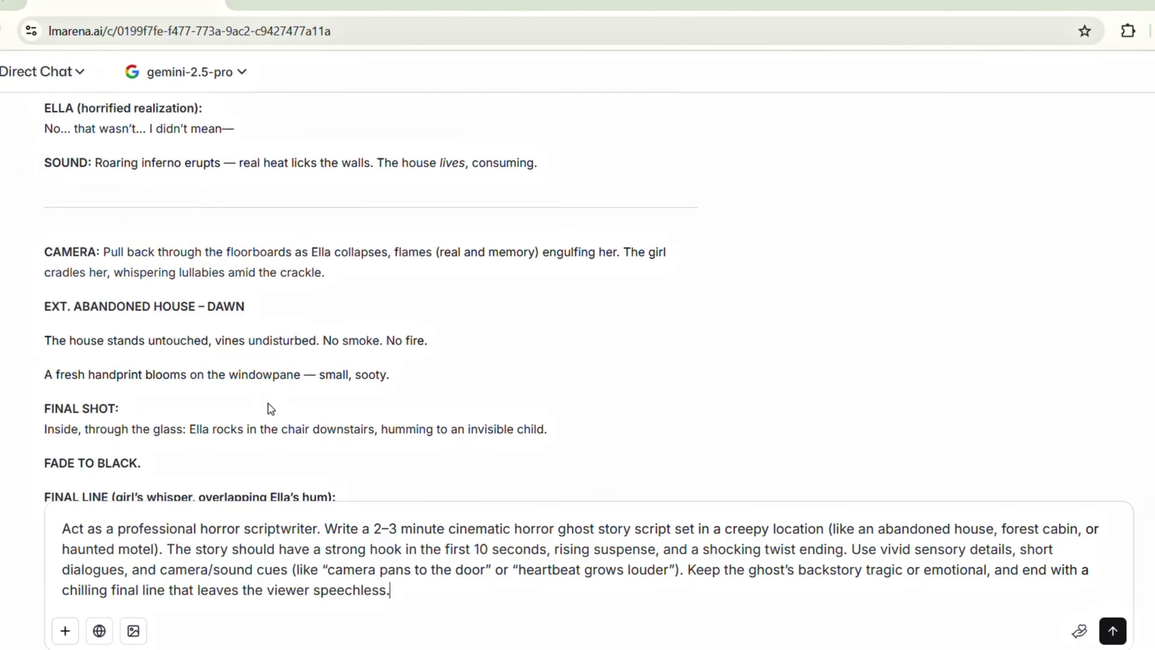
{"action": "key", "text": "Return"}
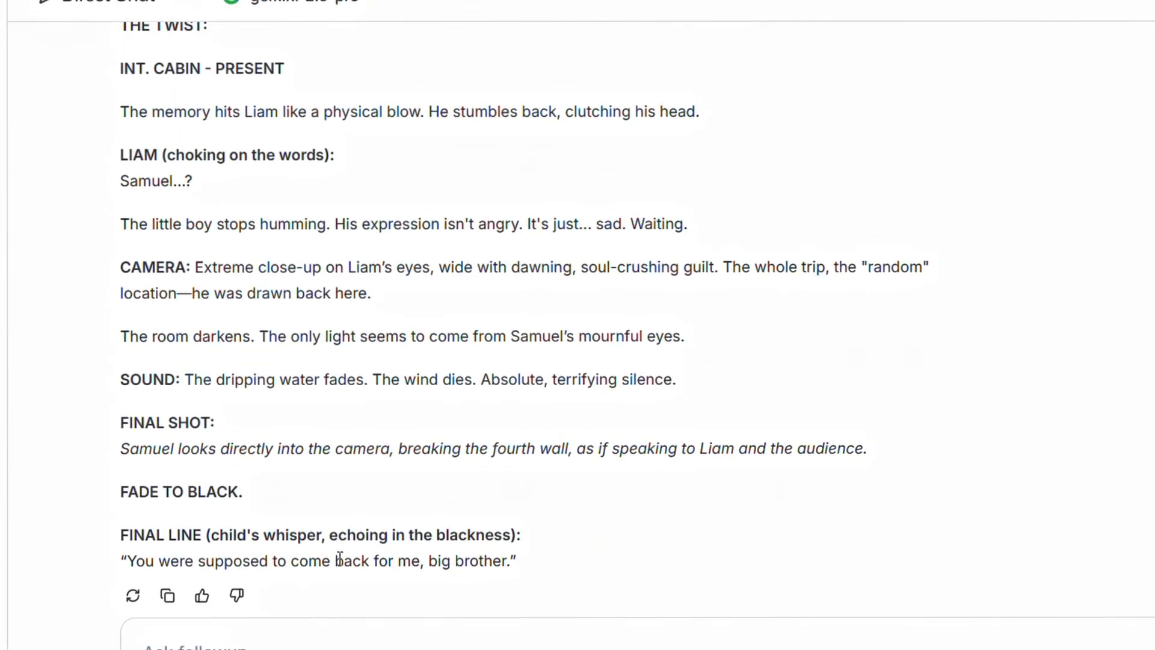
{"action": "scroll", "coordinate": [339, 558], "scroll_direction": "up", "scroll_amount": 15}
{"action": "scroll", "coordinate": [338, 563], "scroll_direction": "up", "scroll_amount": 5}
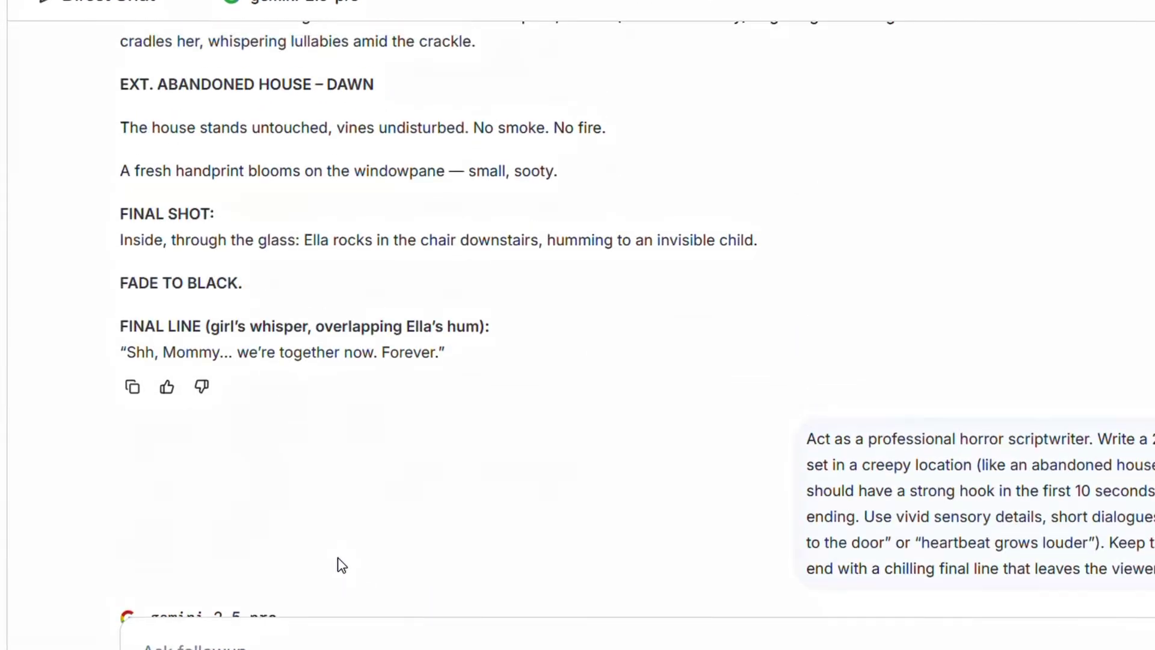
{"action": "left_click_drag", "start_coordinate": [88, 416], "coordinate": [99, 417]}
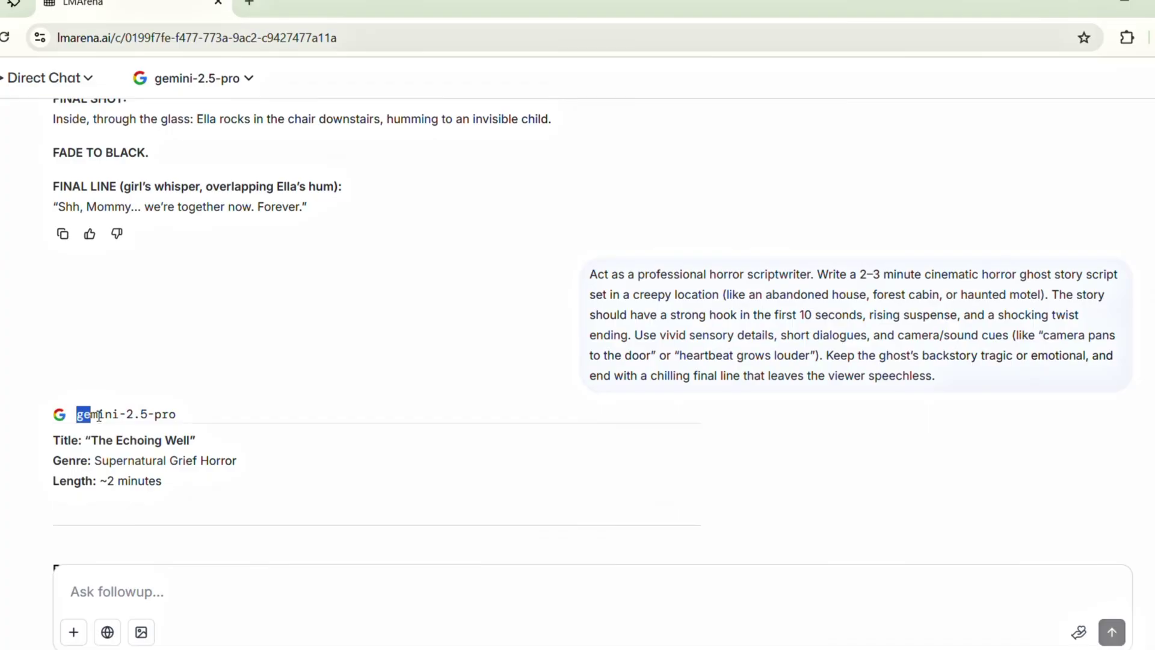
{"action": "left_click", "coordinate": [196, 82]}
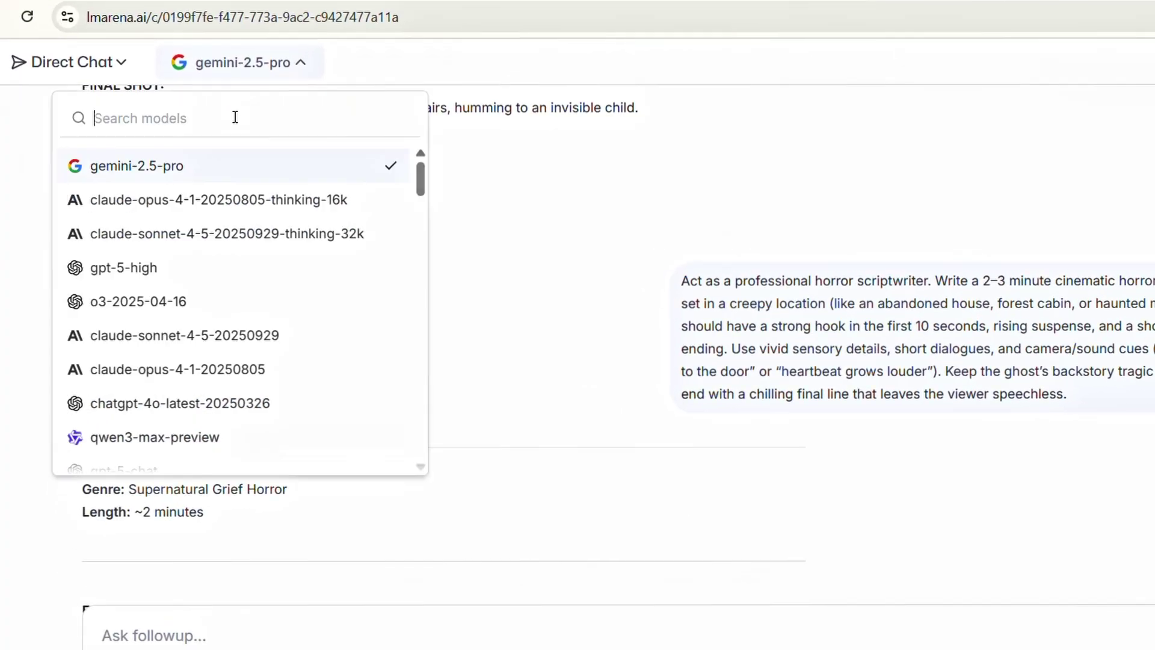
{"action": "scroll", "coordinate": [199, 260], "scroll_direction": "down", "scroll_amount": 5}
{"action": "scroll", "coordinate": [199, 260], "scroll_direction": "down", "scroll_amount": 5}
{"action": "scroll", "coordinate": [311, 278], "scroll_direction": "down", "scroll_amount": 3}
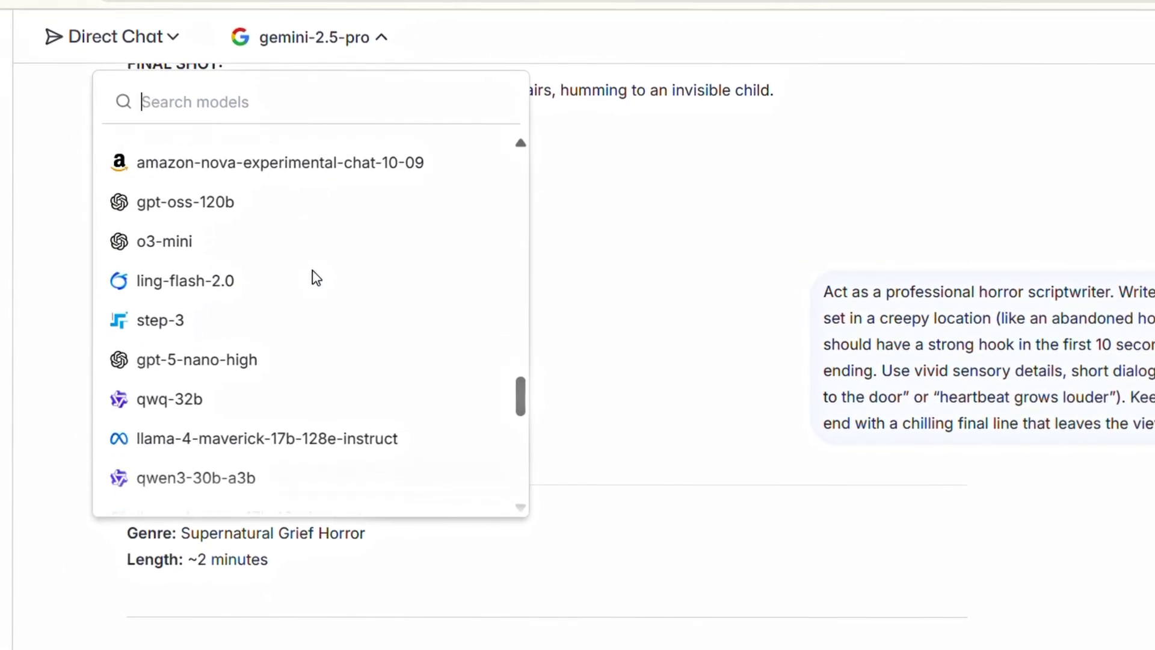
{"action": "scroll", "coordinate": [312, 277], "scroll_direction": "down", "scroll_amount": 5}
{"action": "scroll", "coordinate": [310, 278], "scroll_direction": "down", "scroll_amount": 2}
{"action": "scroll", "coordinate": [312, 278], "scroll_direction": "down", "scroll_amount": 3}
{"action": "scroll", "coordinate": [177, 269], "scroll_direction": "up", "scroll_amount": 1}
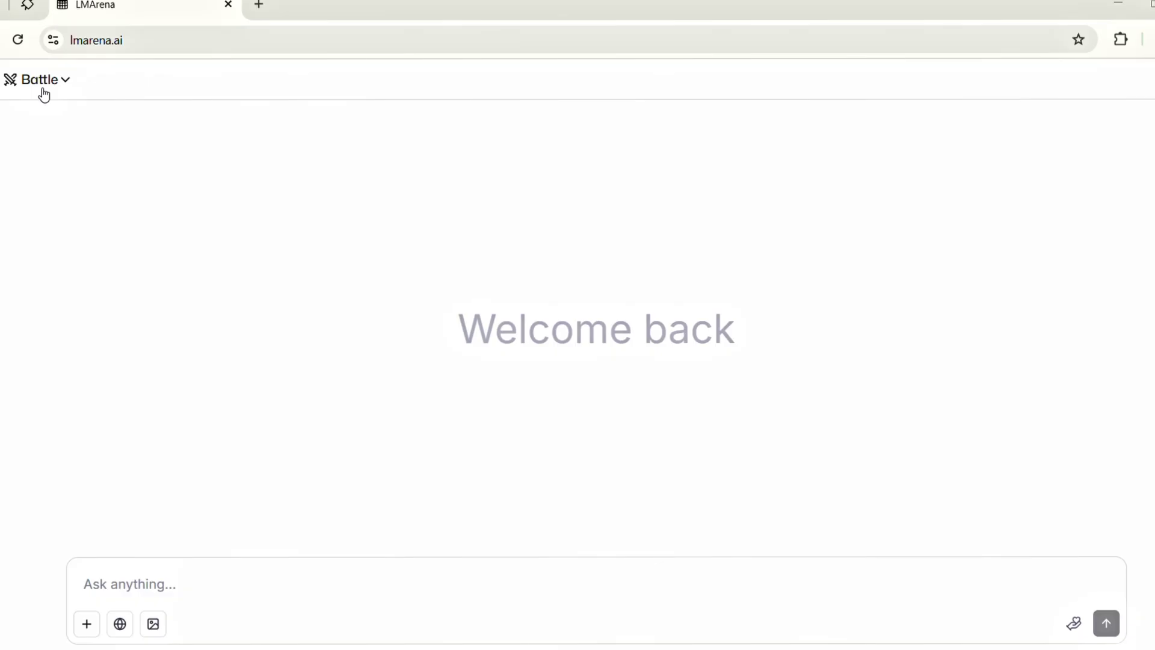
- Switch LMArena to Side by Side mode with image generation
{"action": "left_click", "coordinate": [43, 93]}
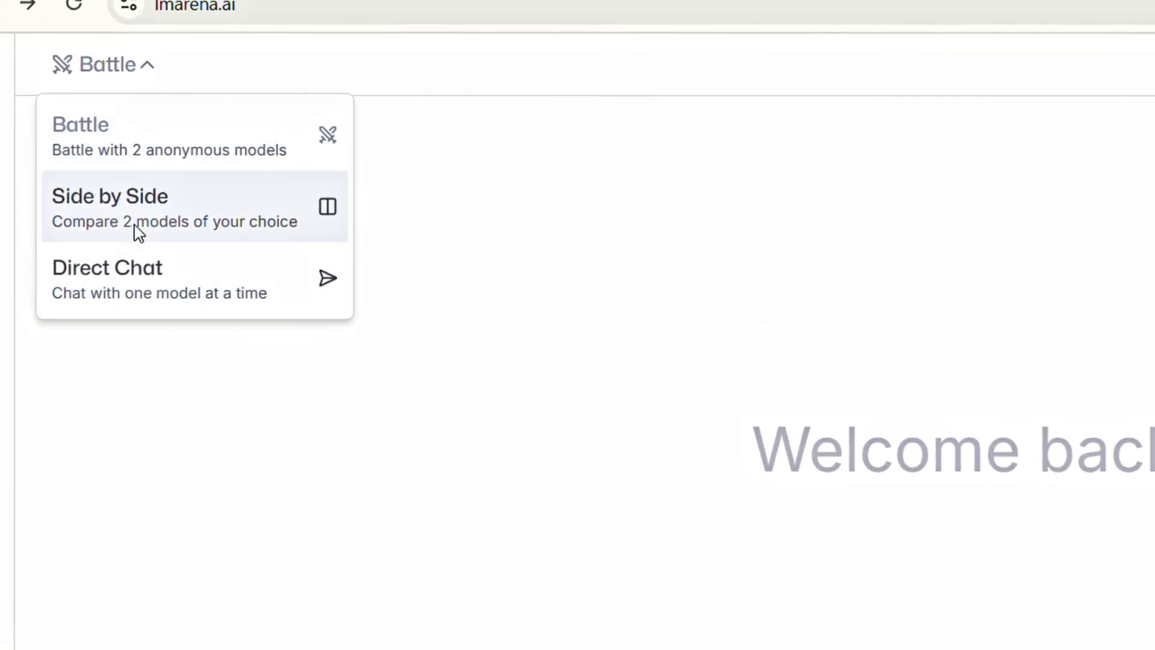
{"action": "left_click", "coordinate": [226, 224]}
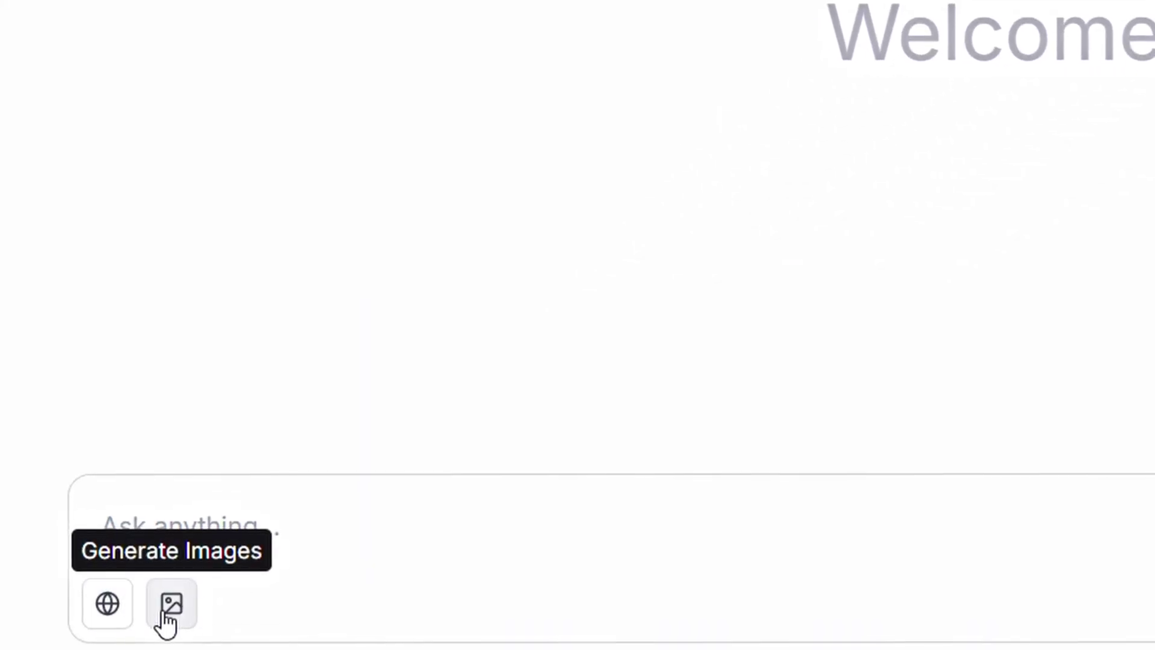
{"action": "left_click", "coordinate": [167, 609]}
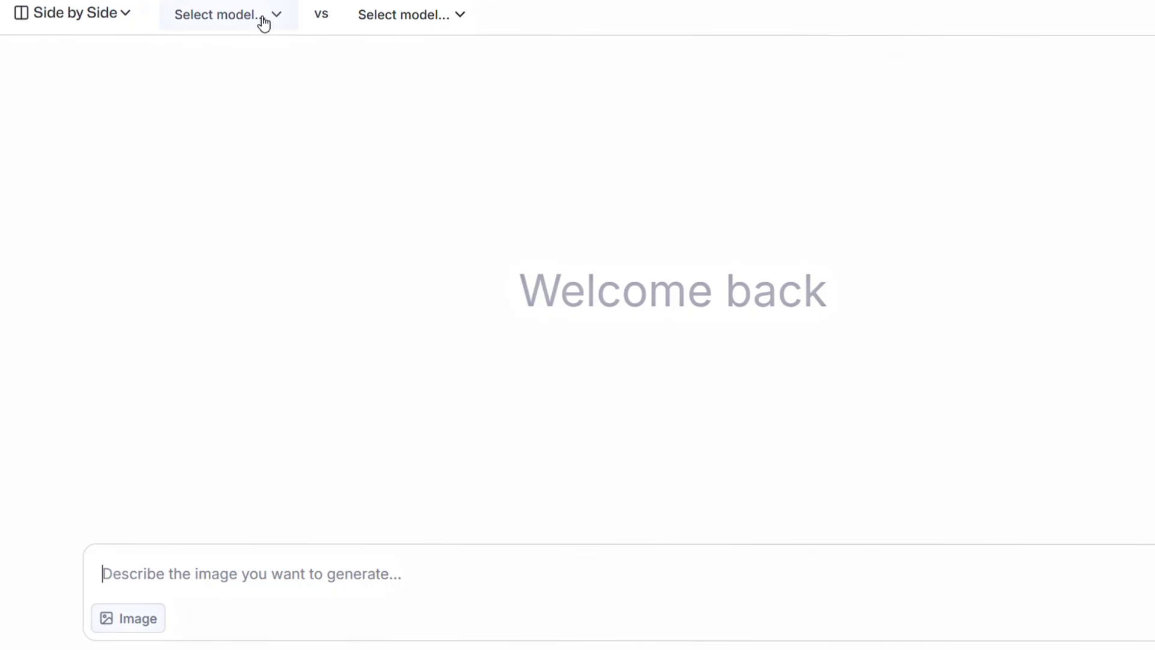
- Put seedream-4-high-res-fal on the left and ideogram-v3-quality on the right
{"action": "left_click", "coordinate": [236, 80]}
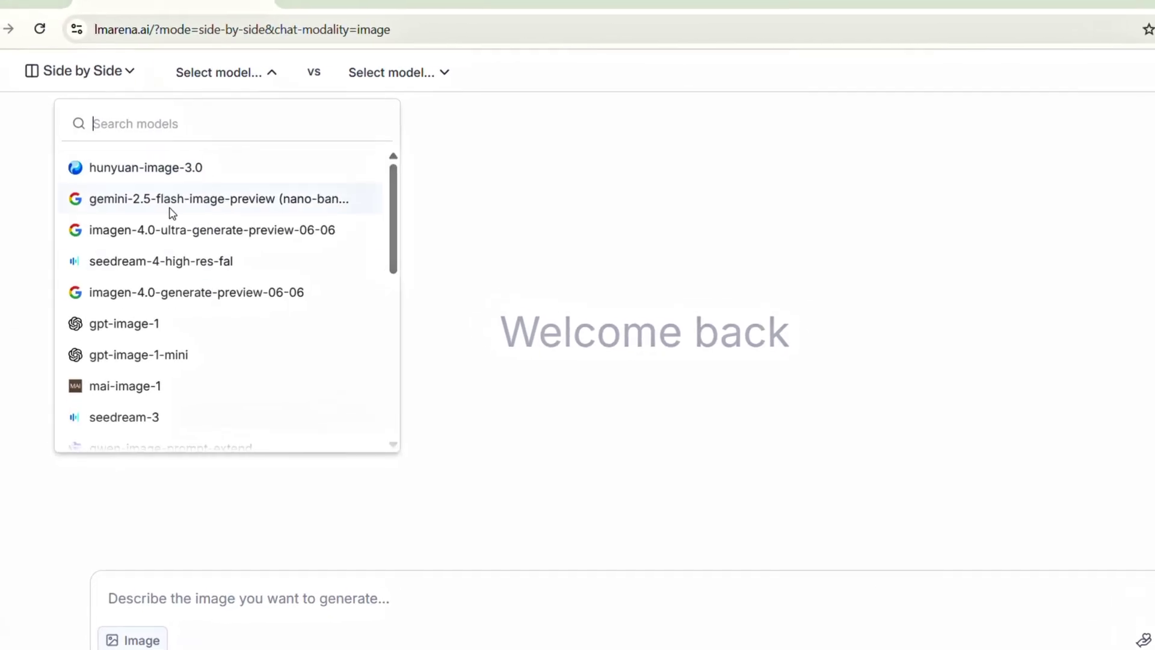
{"action": "scroll", "coordinate": [284, 217], "scroll_direction": "down", "scroll_amount": 10}
{"action": "scroll", "coordinate": [284, 216], "scroll_direction": "up", "scroll_amount": 10}
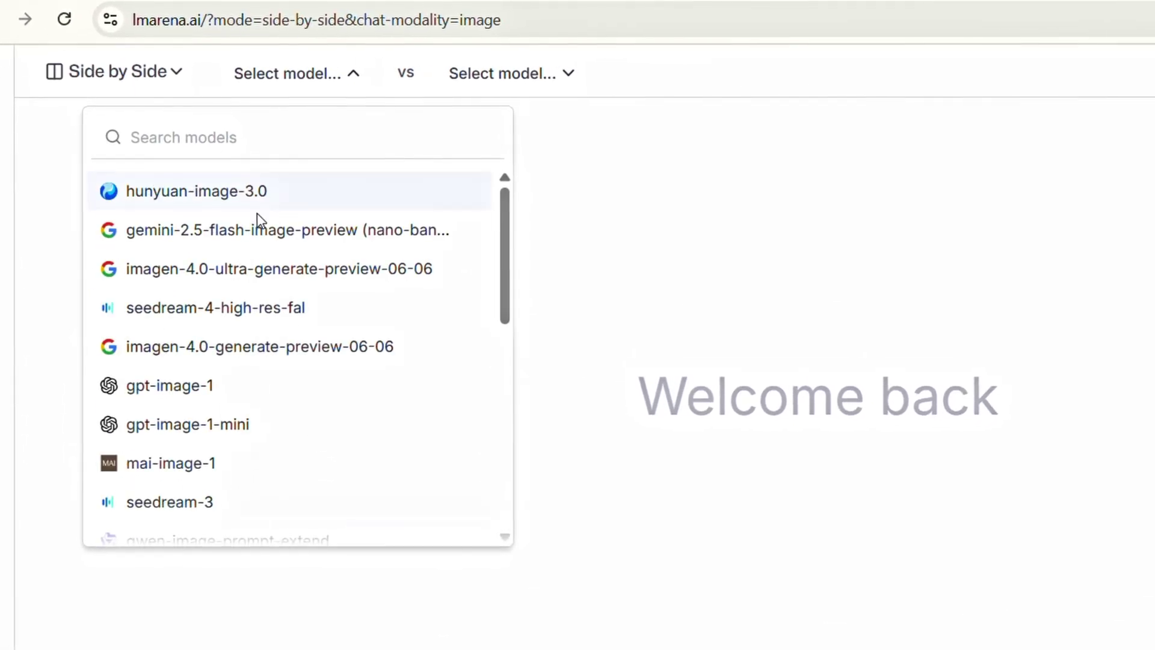
{"action": "left_click", "coordinate": [234, 318]}
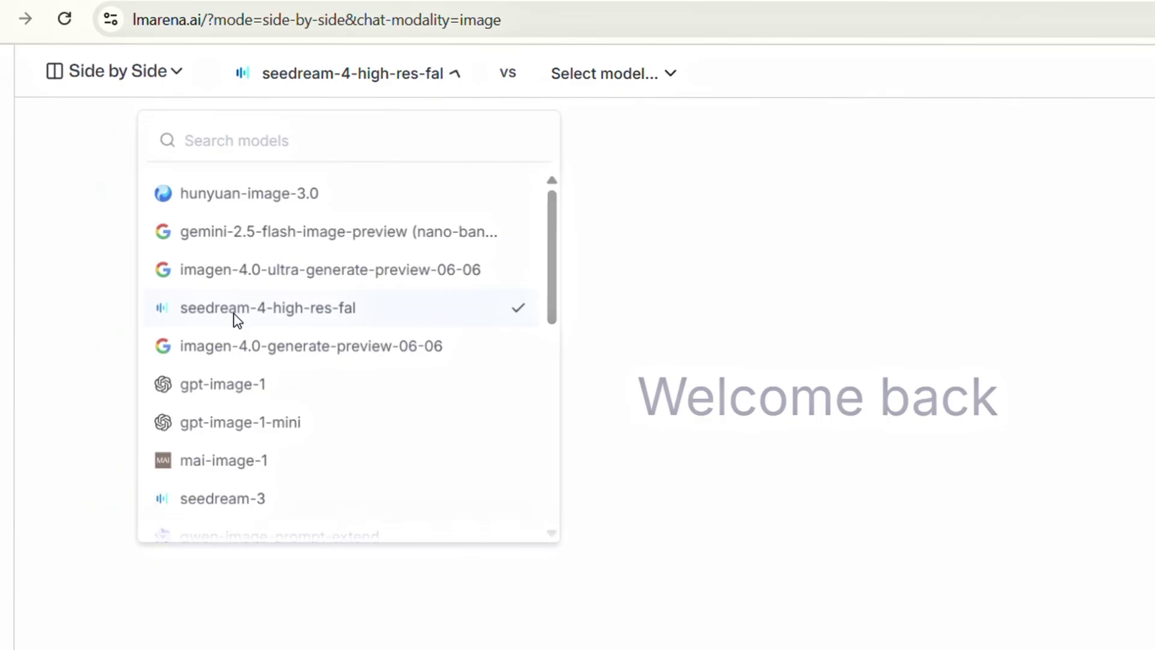
{"action": "left_click", "coordinate": [593, 81]}
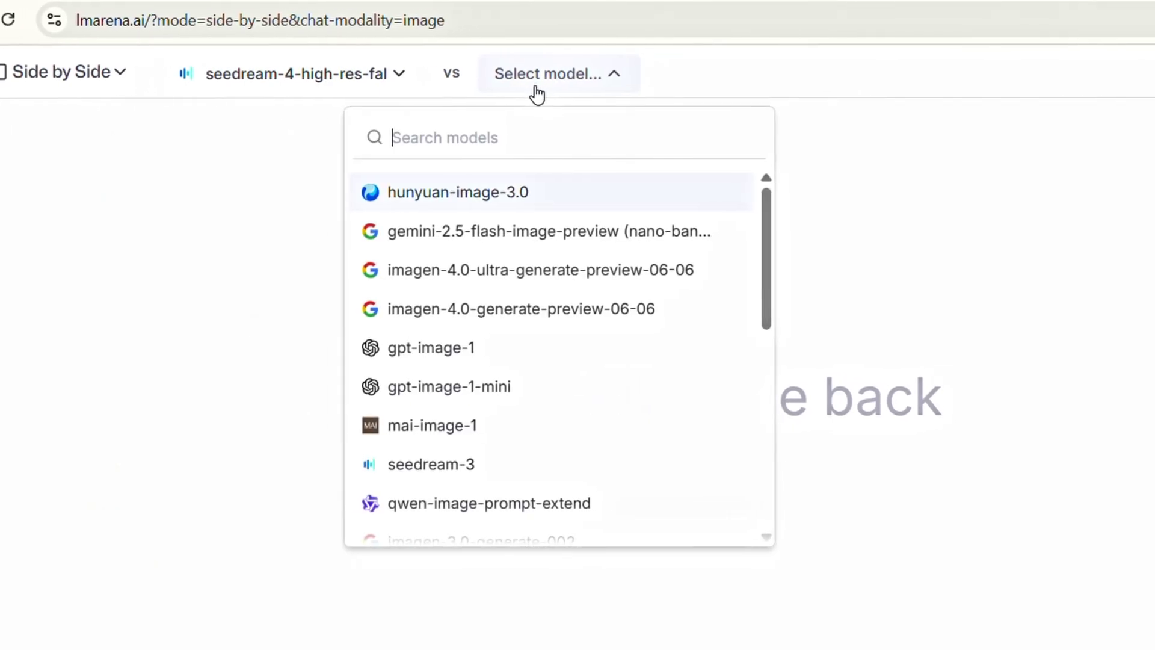
{"action": "scroll", "coordinate": [379, 350], "scroll_direction": "down", "scroll_amount": 3}
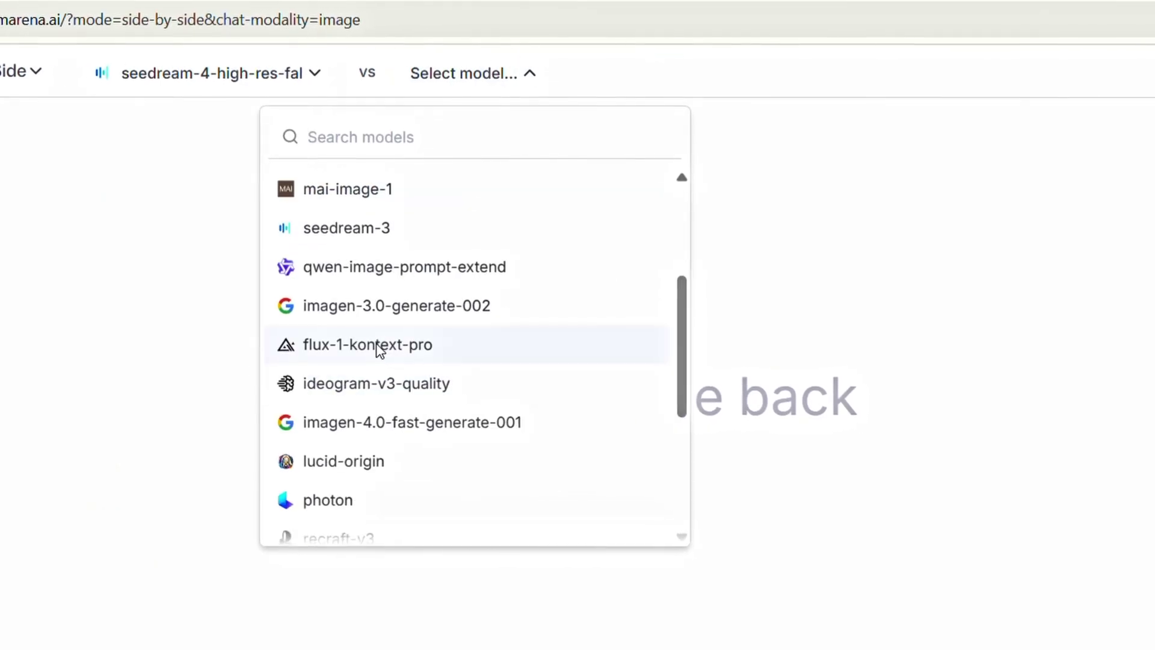
{"action": "scroll", "coordinate": [378, 350], "scroll_direction": "up", "scroll_amount": 1}
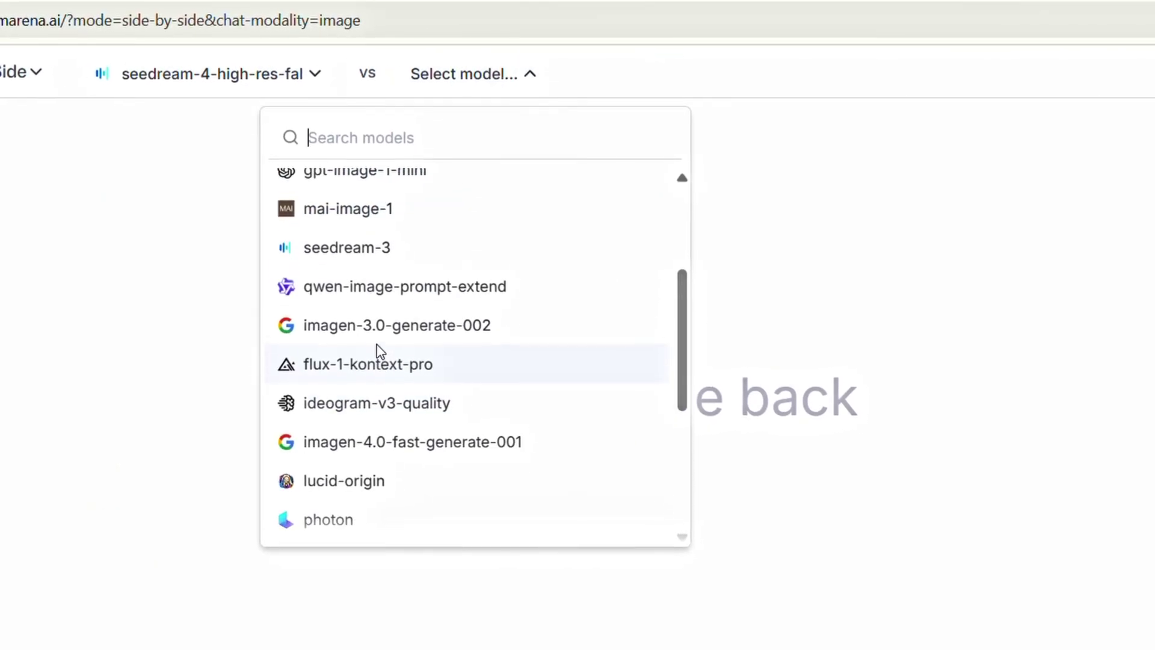
{"action": "left_click", "coordinate": [379, 406]}
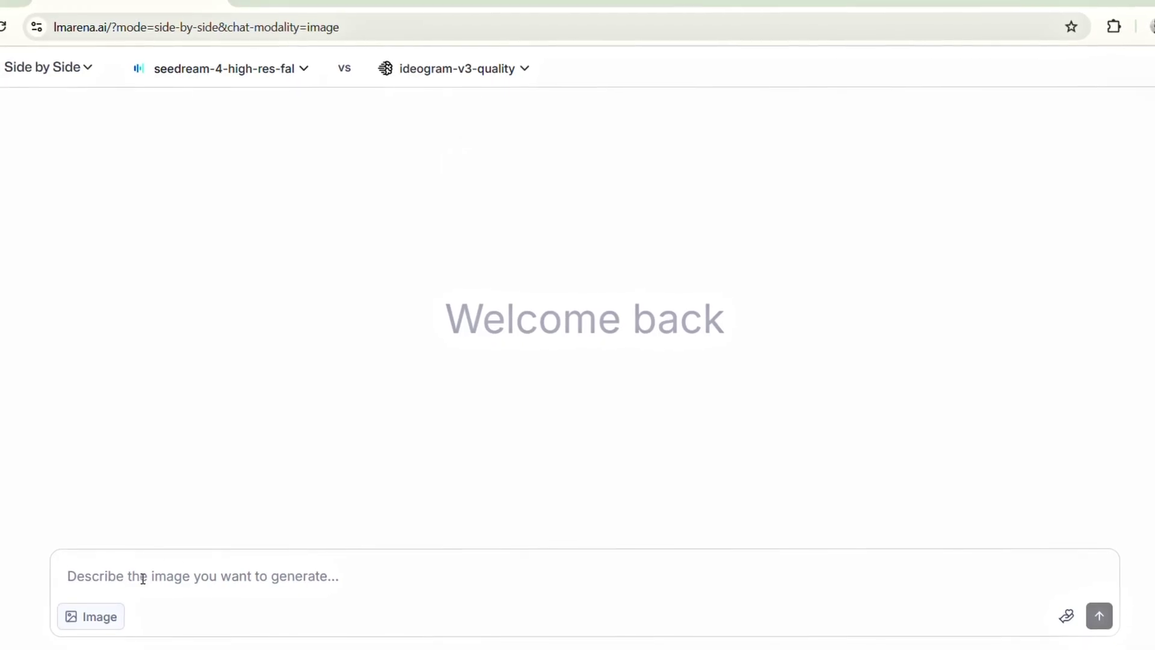
- Generate the elderly-man portraits and download the ideogram-v3-quality one
{"action": "left_click", "coordinate": [209, 387]}
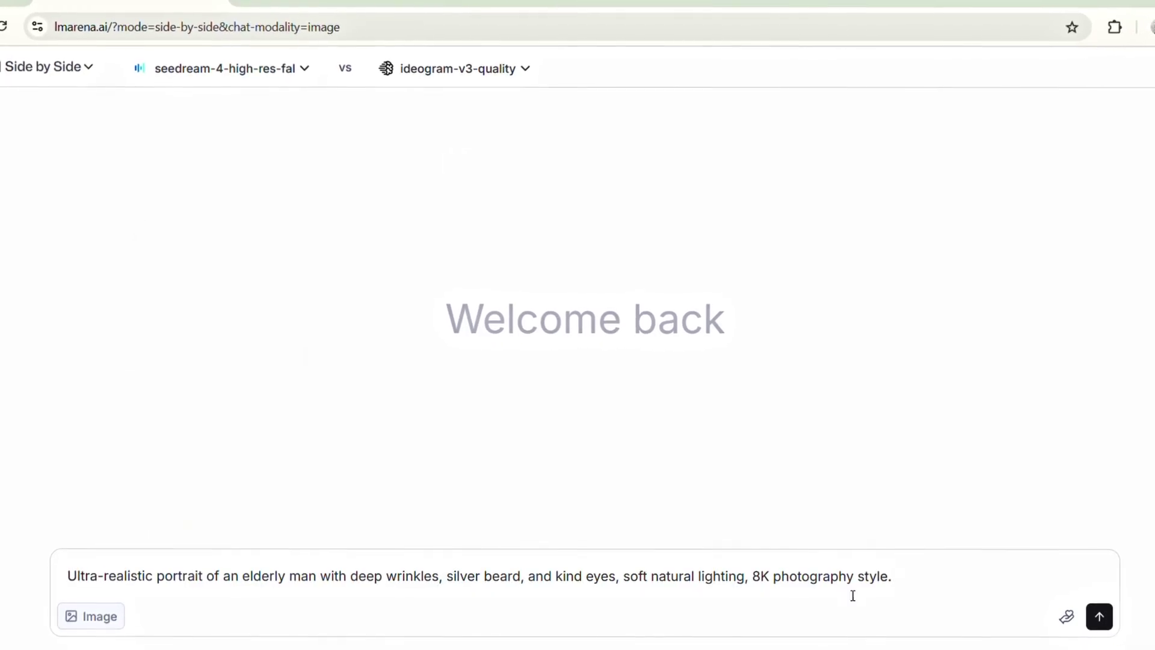
{"action": "left_click", "coordinate": [1100, 619]}
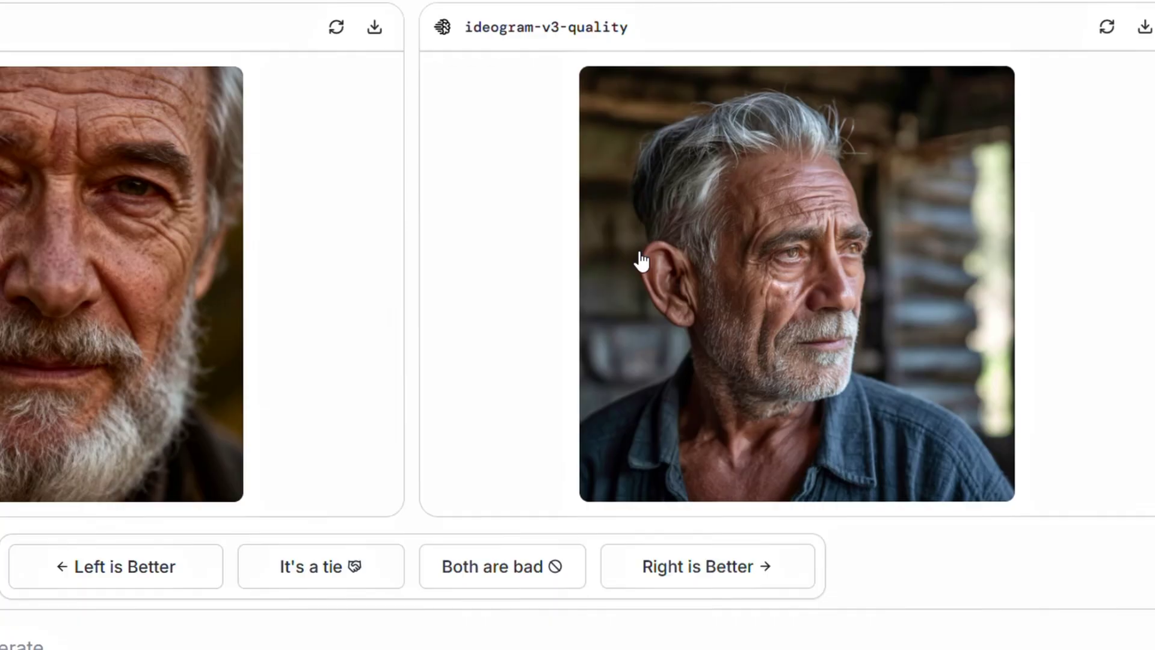
{"action": "left_click", "coordinate": [816, 297]}
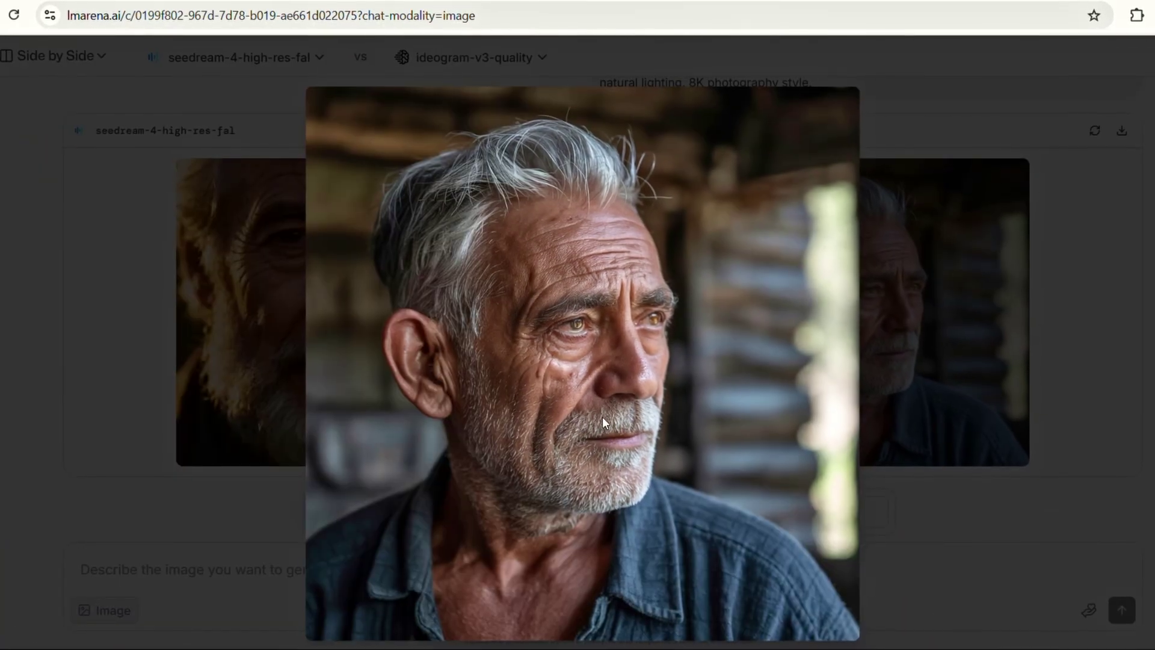
{"action": "left_click", "coordinate": [449, 262]}
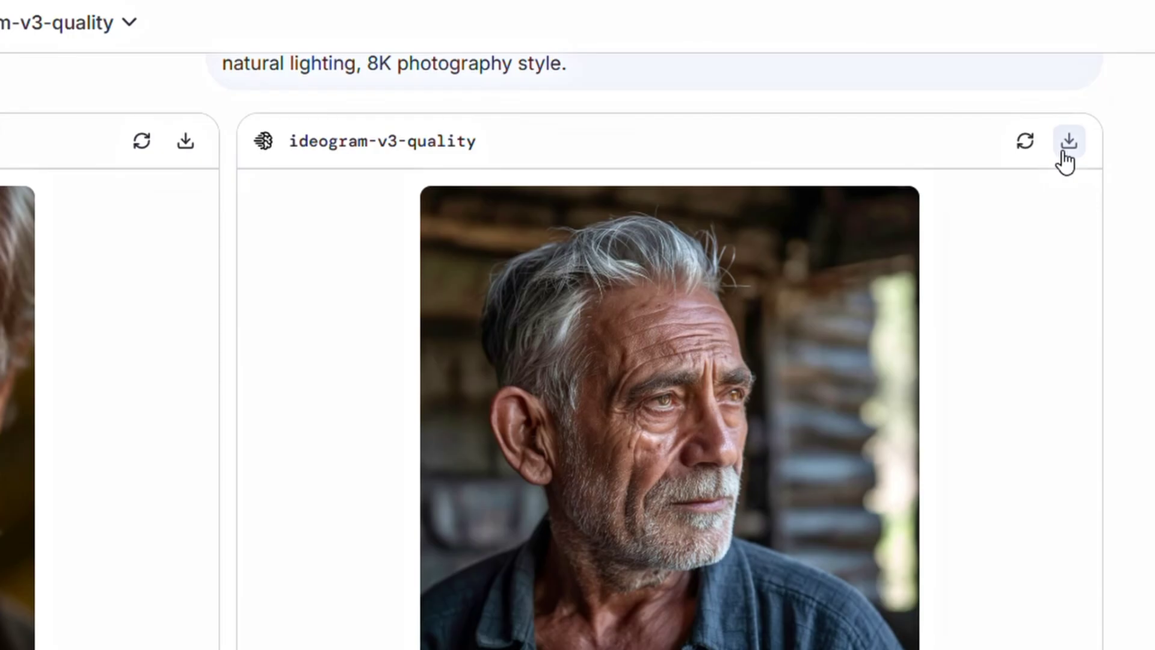
{"action": "left_click", "coordinate": [1068, 142]}
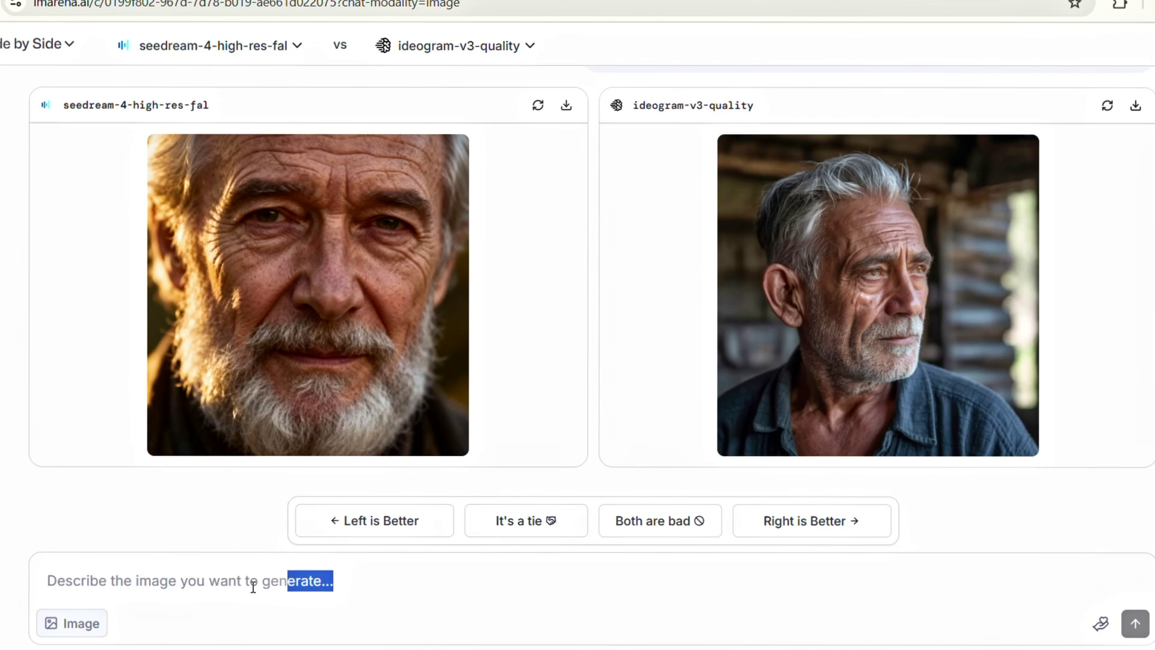
- Generate floating-islands fantasy images from both models
{"action": "right_click", "coordinate": [254, 587]}
{"action": "left_click", "coordinate": [352, 383]}
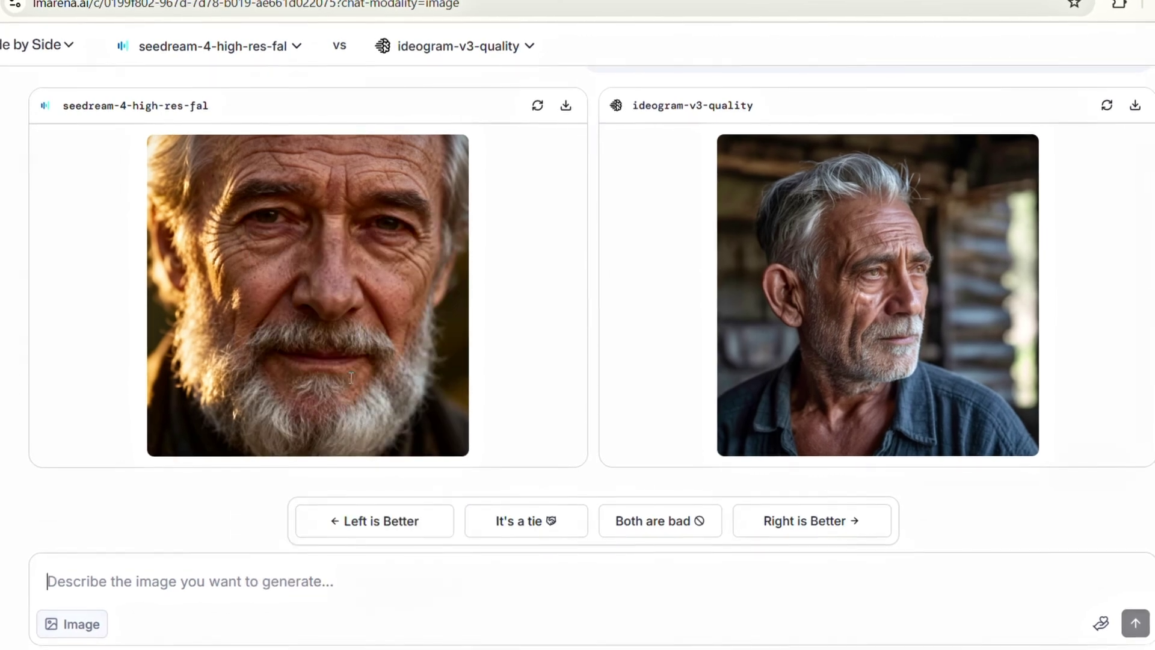
{"action": "key", "text": "Return"}
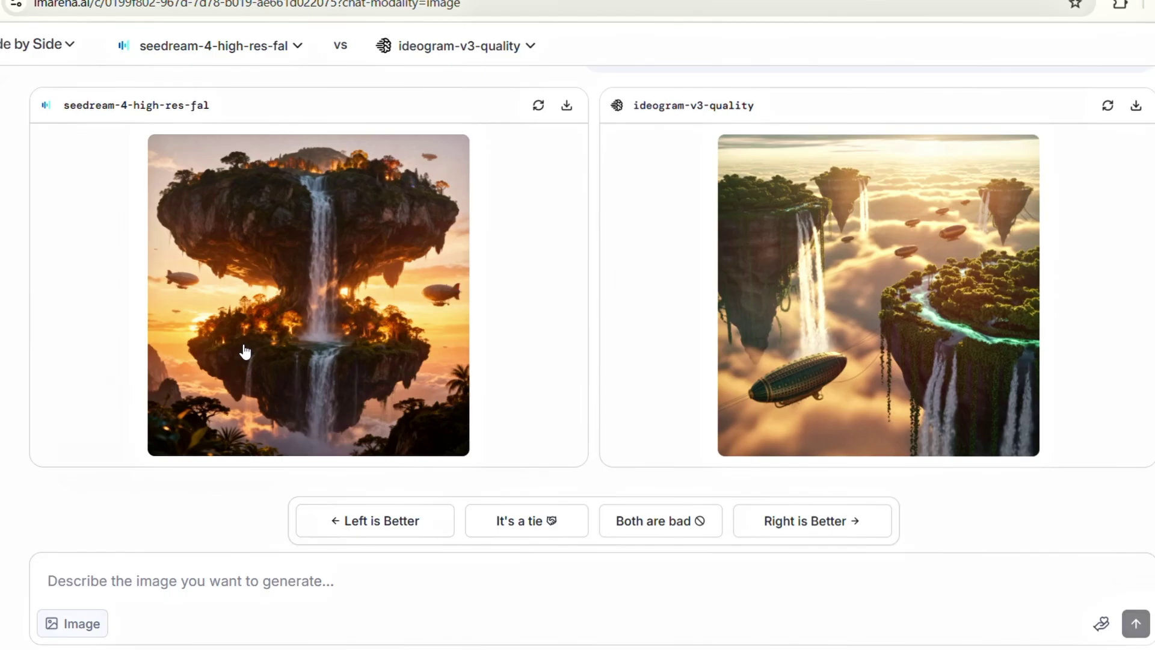
{"action": "scroll", "coordinate": [243, 352], "scroll_direction": "up", "scroll_amount": 1}
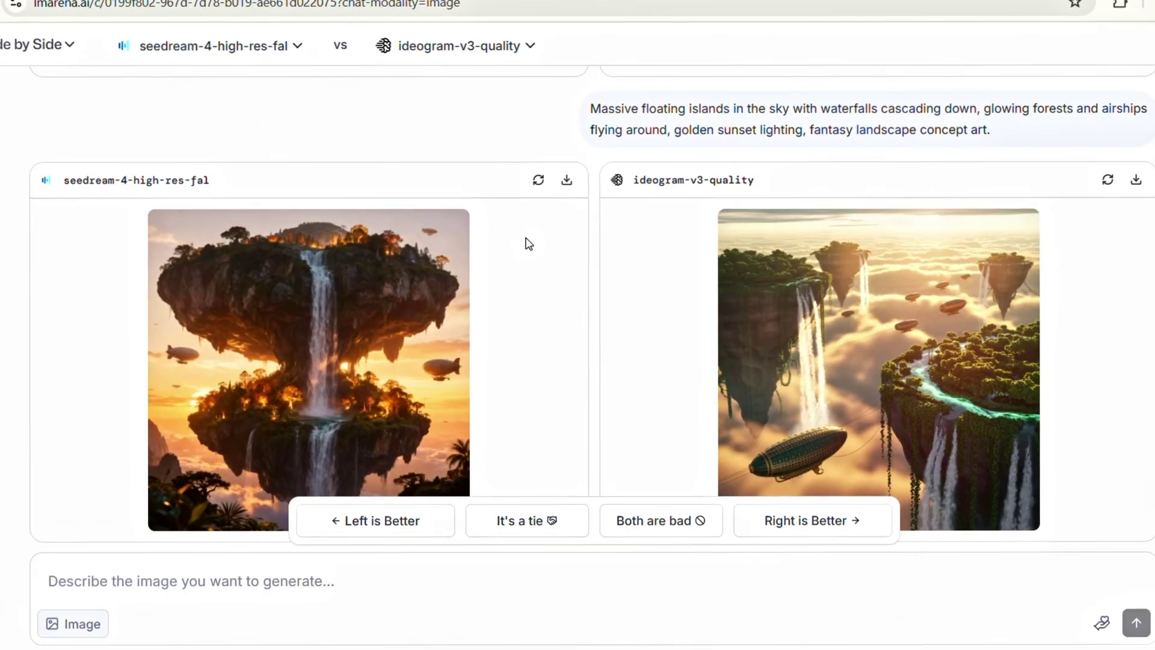
{"action": "scroll", "coordinate": [528, 244], "scroll_direction": "down", "scroll_amount": 1}
{"action": "scroll", "coordinate": [746, 367], "scroll_direction": "down", "scroll_amount": 1}
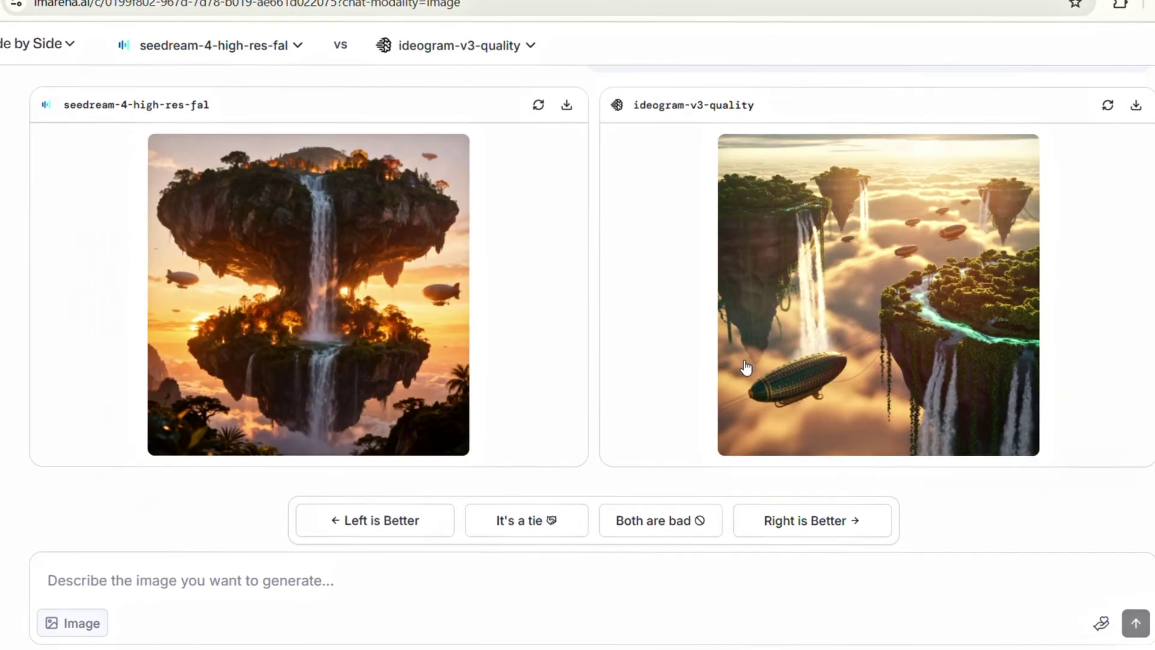
{"action": "scroll", "coordinate": [501, 97], "scroll_direction": "up", "scroll_amount": 3}
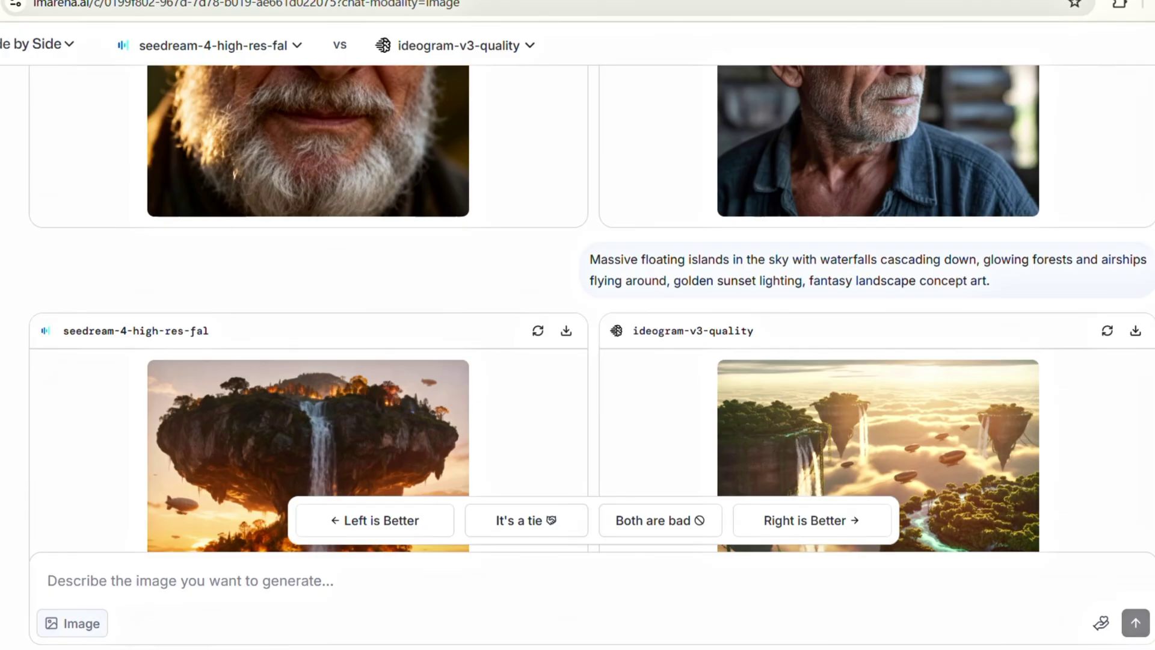
{"action": "scroll", "coordinate": [378, 242], "scroll_direction": "down", "scroll_amount": 3}
- Pair gemini-2.5-flash-image-preview with qwen-image-prompt-extend and send the ghostly hallway prompt
{"action": "left_click", "coordinate": [425, 46]}
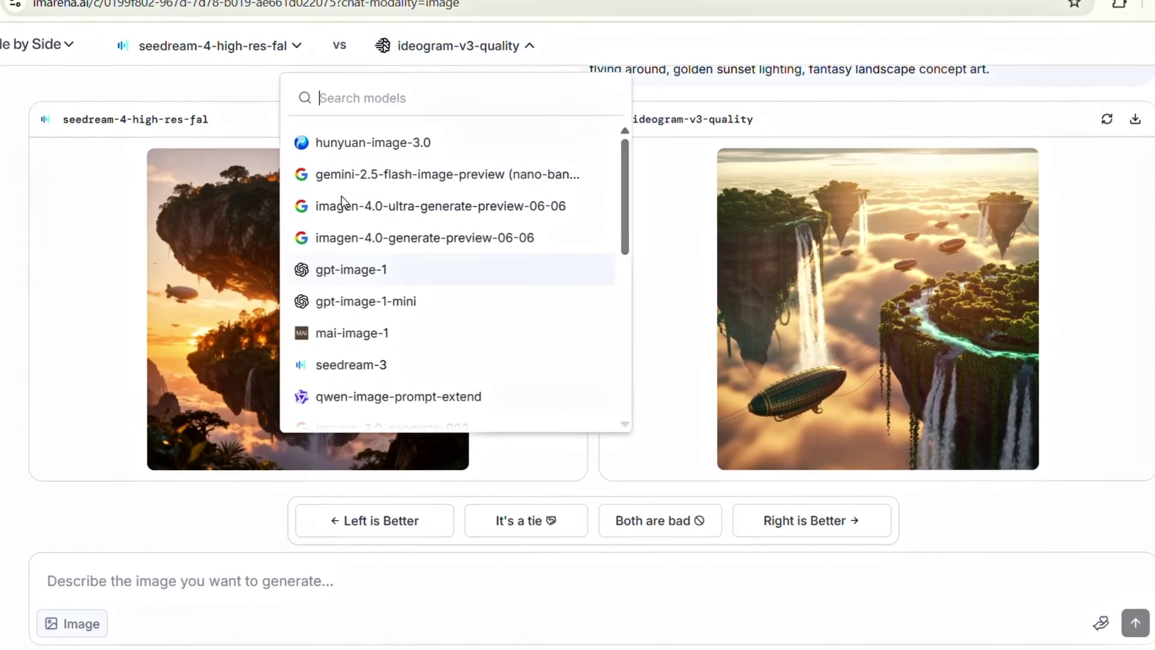
{"action": "left_click", "coordinate": [533, 181]}
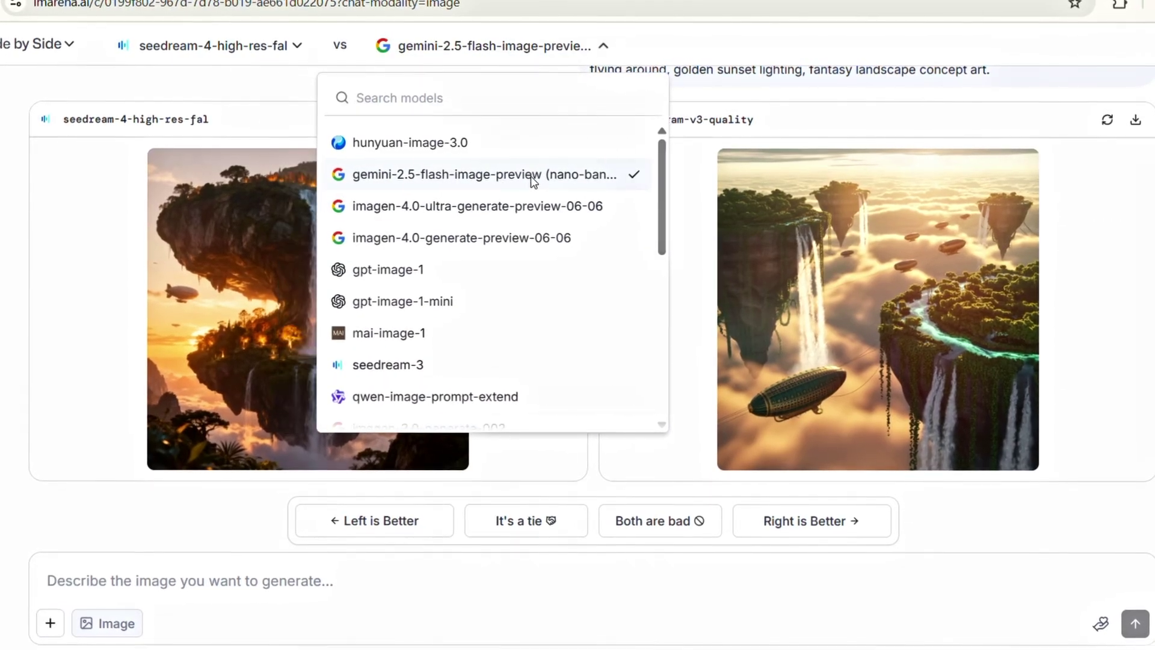
{"action": "left_click", "coordinate": [248, 48]}
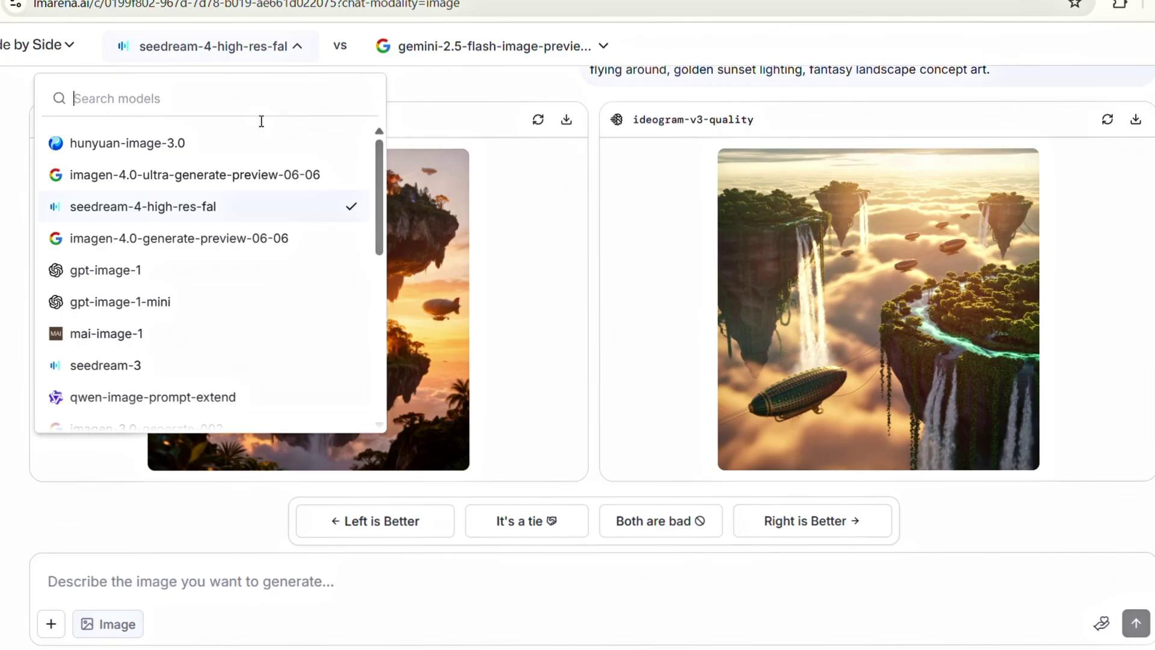
{"action": "scroll", "coordinate": [181, 252], "scroll_direction": "down", "scroll_amount": 3}
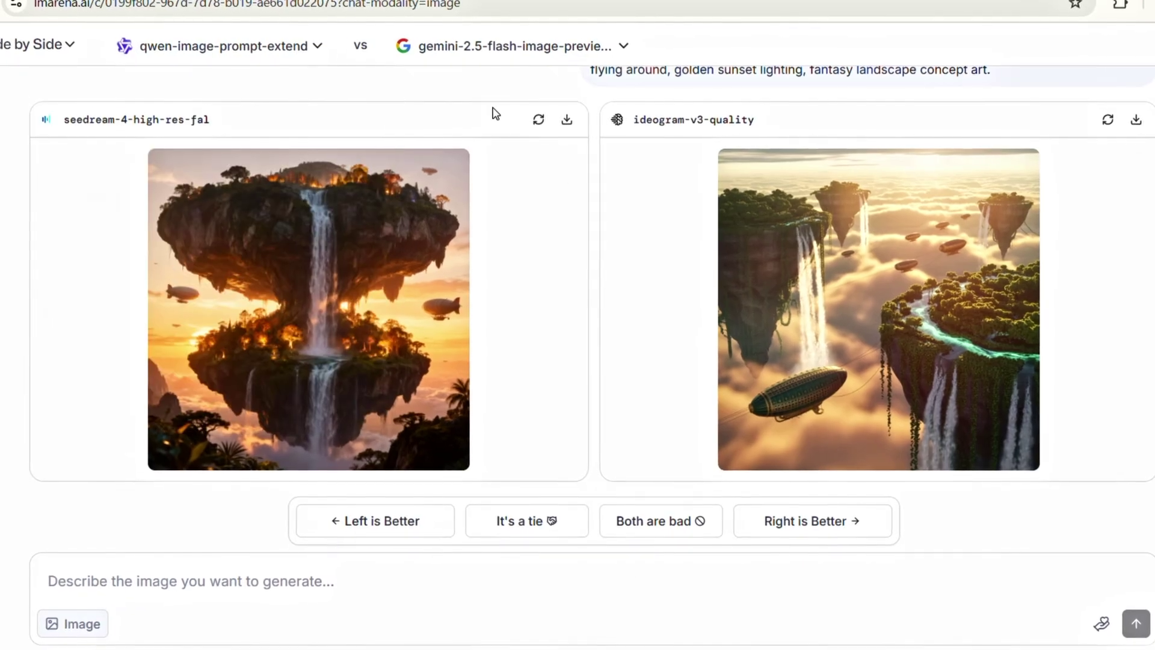
{"action": "left_click", "coordinate": [300, 382]}
{"action": "key", "text": "Return"}
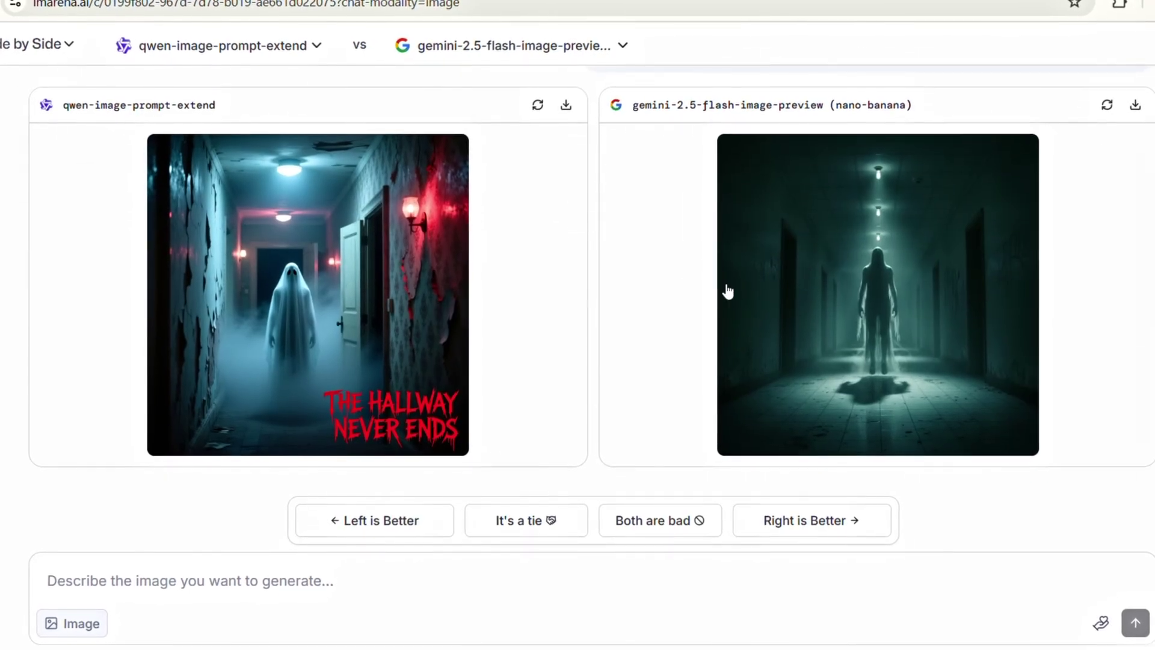
{"action": "type", "text": "v"}
{"action": "scroll", "coordinate": [443, 317], "scroll_direction": "down", "scroll_amount": 5}
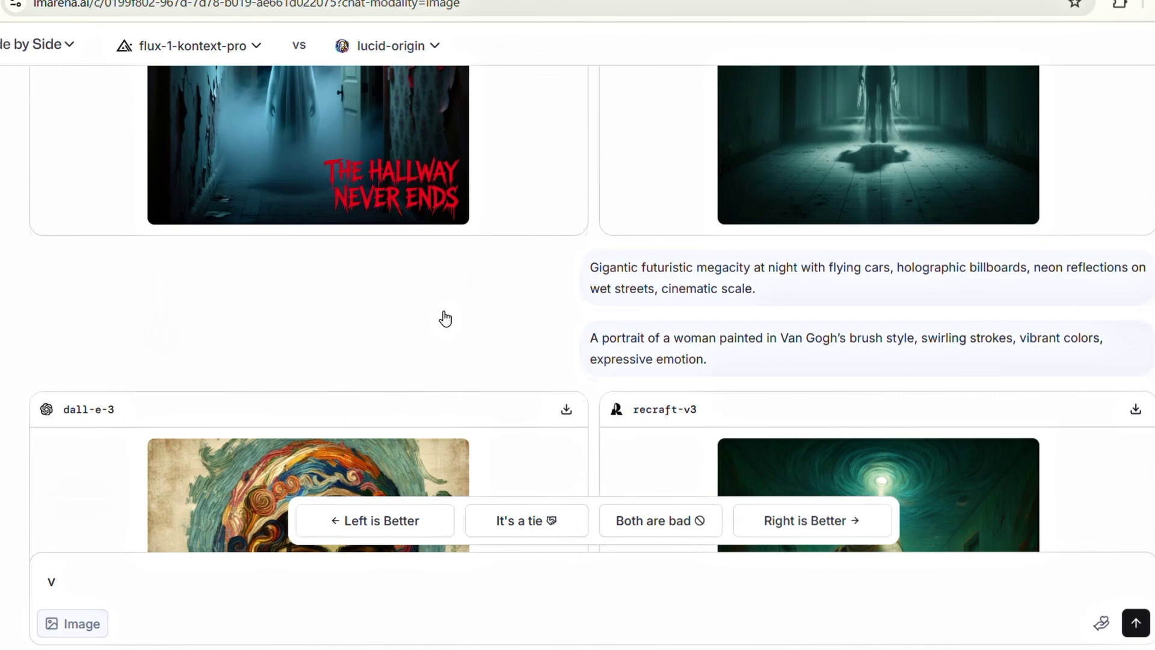
{"action": "scroll", "coordinate": [442, 317], "scroll_direction": "down", "scroll_amount": 5}
{"action": "scroll", "coordinate": [443, 316], "scroll_direction": "down", "scroll_amount": 5}
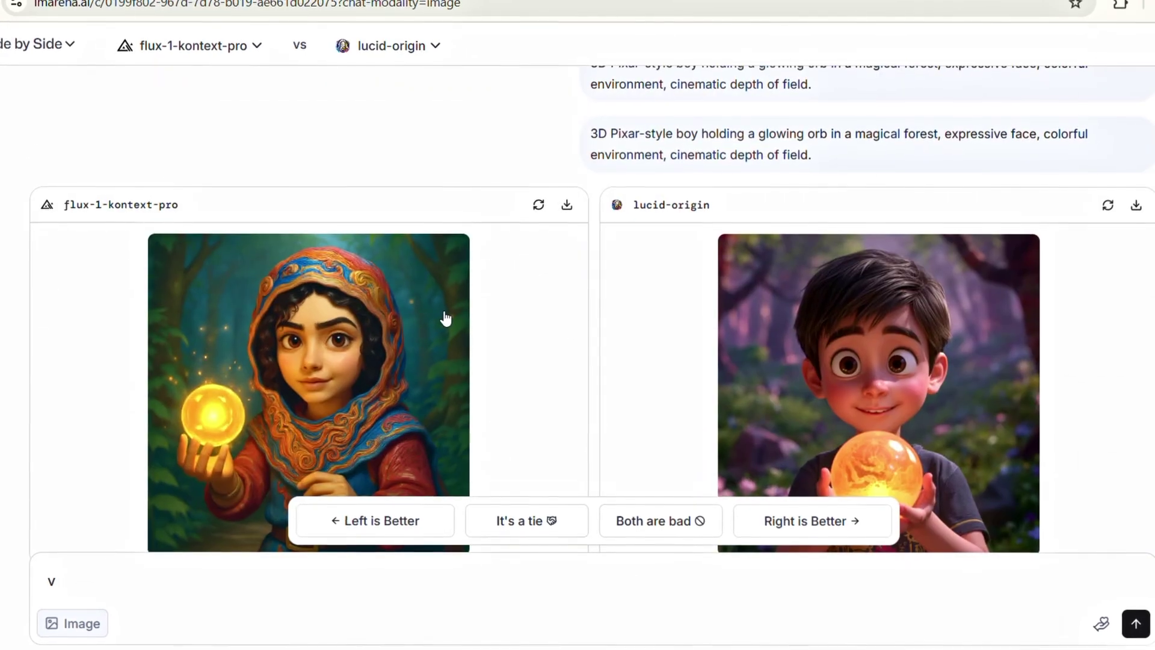
{"action": "scroll", "coordinate": [442, 316], "scroll_direction": "up", "scroll_amount": 10}
{"action": "scroll", "coordinate": [443, 317], "scroll_direction": "down", "scroll_amount": 5}
{"action": "scroll", "coordinate": [443, 317], "scroll_direction": "down", "scroll_amount": 5}
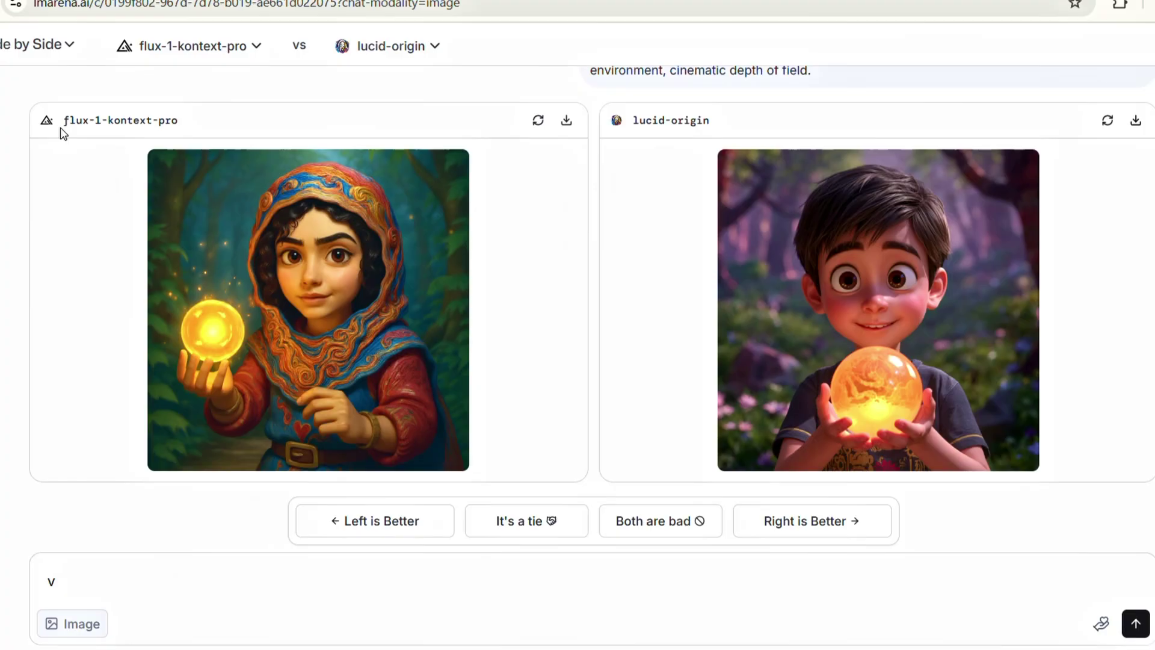
{"action": "scroll", "coordinate": [90, 137], "scroll_direction": "up", "scroll_amount": 3}
{"action": "scroll", "coordinate": [90, 137], "scroll_direction": "up", "scroll_amount": 4}
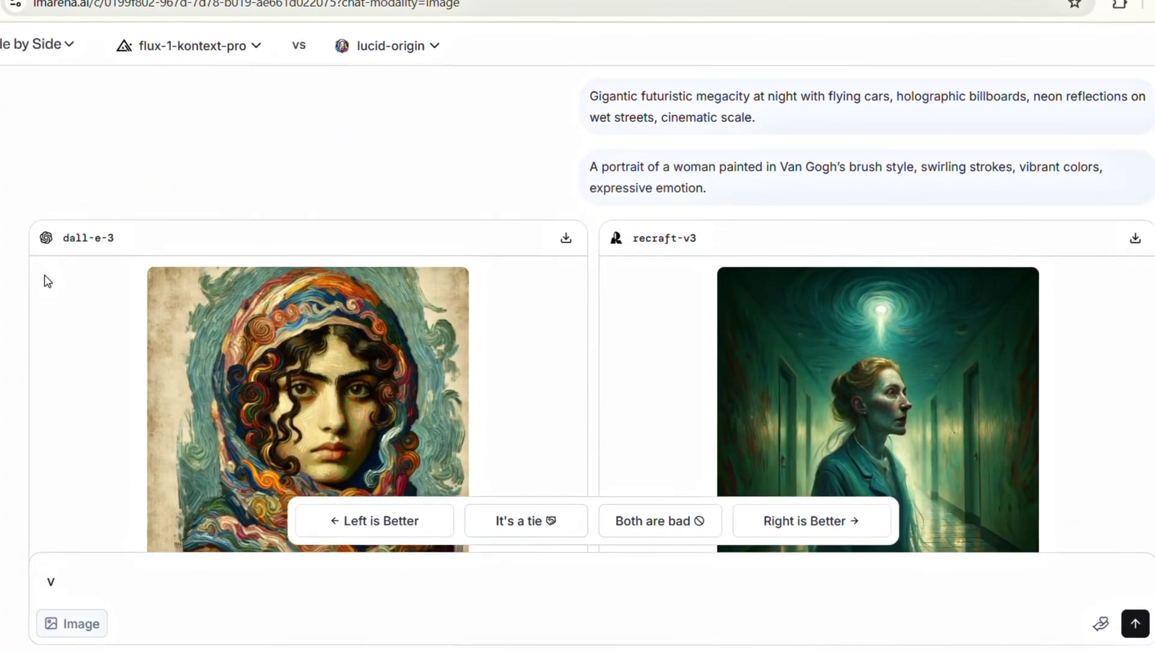
{"action": "scroll", "coordinate": [643, 243], "scroll_direction": "up", "scroll_amount": 1}
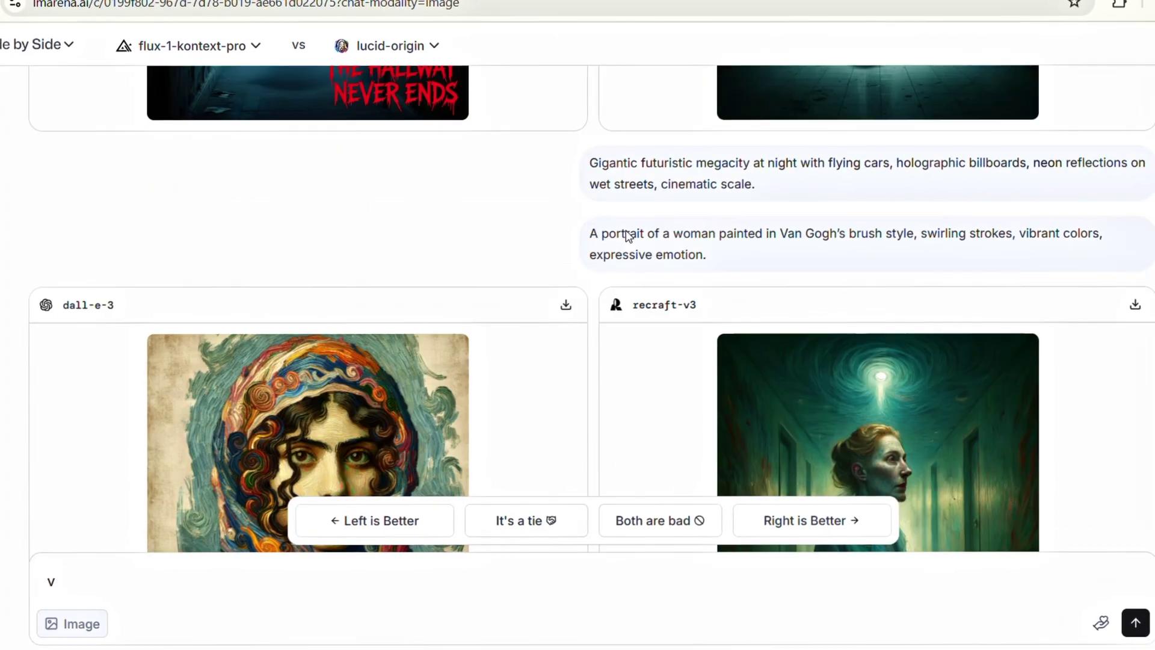
{"action": "scroll", "coordinate": [629, 236], "scroll_direction": "up", "scroll_amount": 5}
{"action": "scroll", "coordinate": [628, 236], "scroll_direction": "down", "scroll_amount": 6}
{"action": "scroll", "coordinate": [629, 236], "scroll_direction": "down", "scroll_amount": 8}
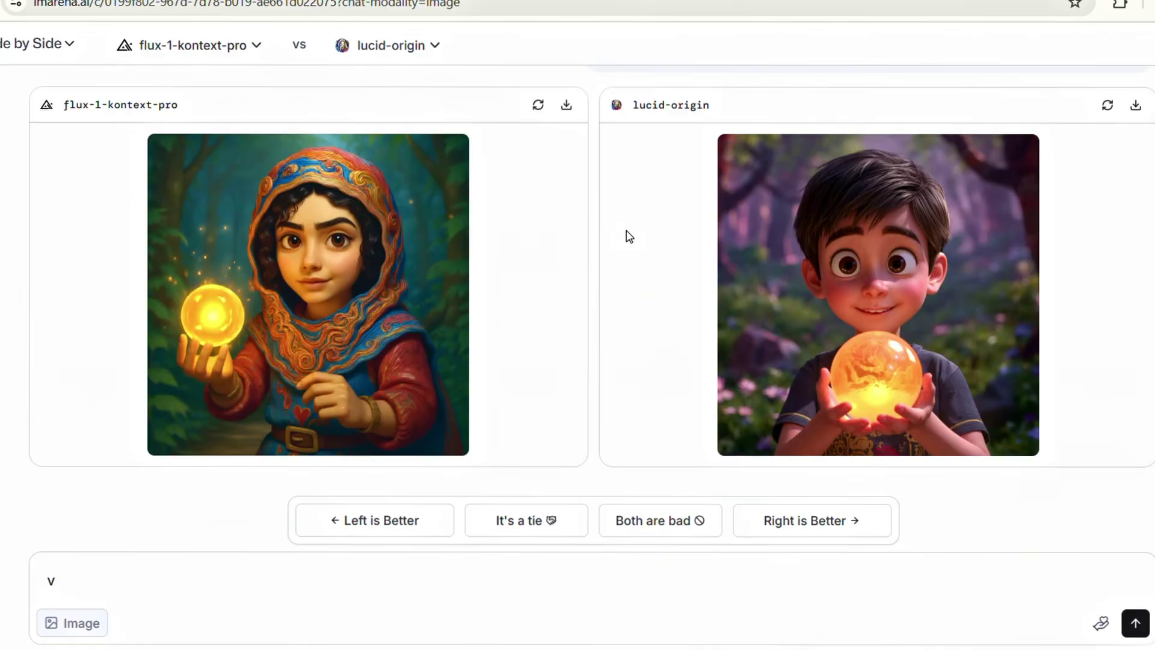
- Delete the stray letter from the prompt box
{"action": "key", "text": "BackSpace"}
{"action": "scroll", "coordinate": [240, 181], "scroll_direction": "up", "scroll_amount": 1}
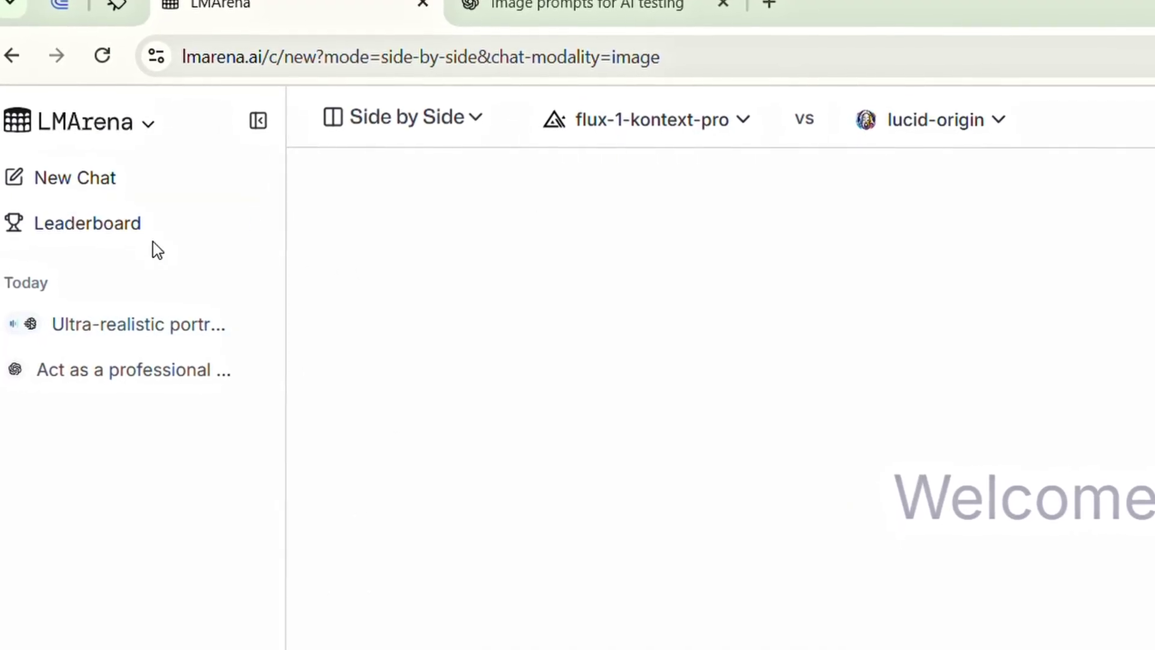
{"action": "mouse_move", "coordinate": [86, 223]}
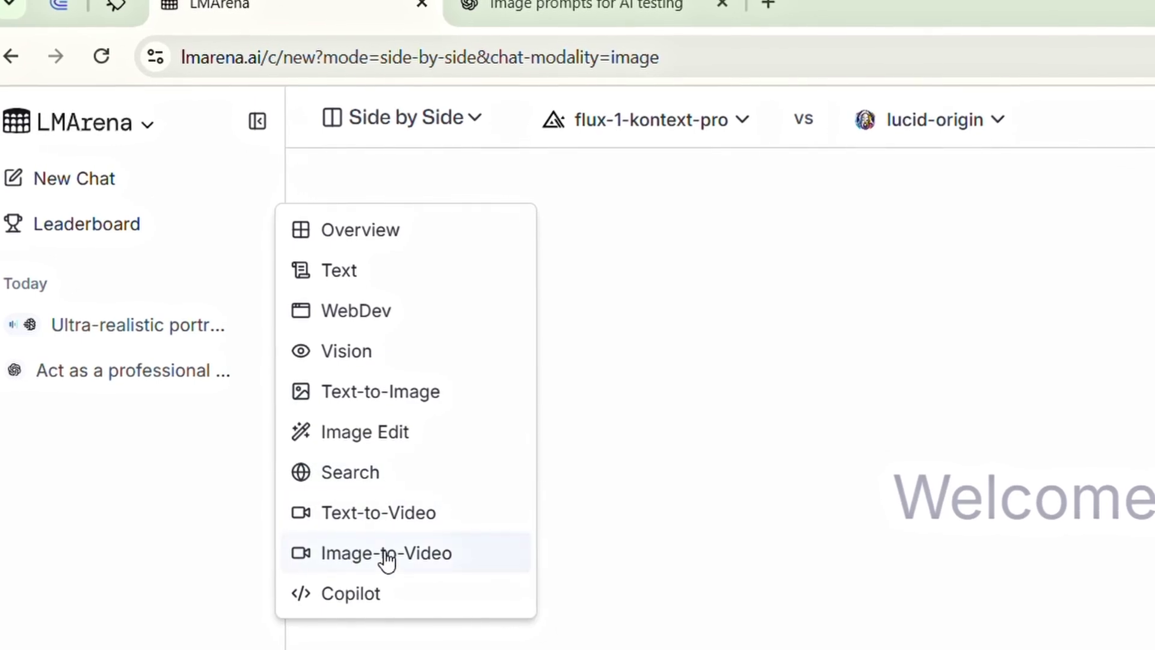
- Open LMArena's Text-to-Video leaderboard
{"action": "left_click", "coordinate": [473, 522]}
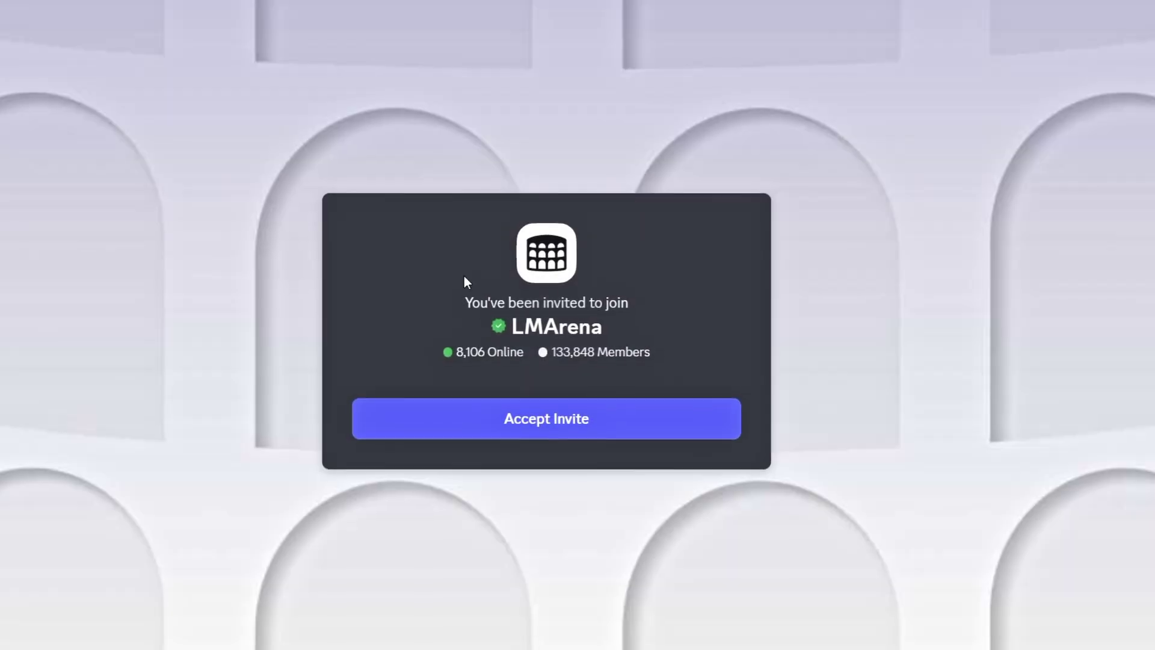
- Accept the LMArena server invite and pick Comparing AI as an onboarding interest
{"action": "left_click", "coordinate": [508, 418]}
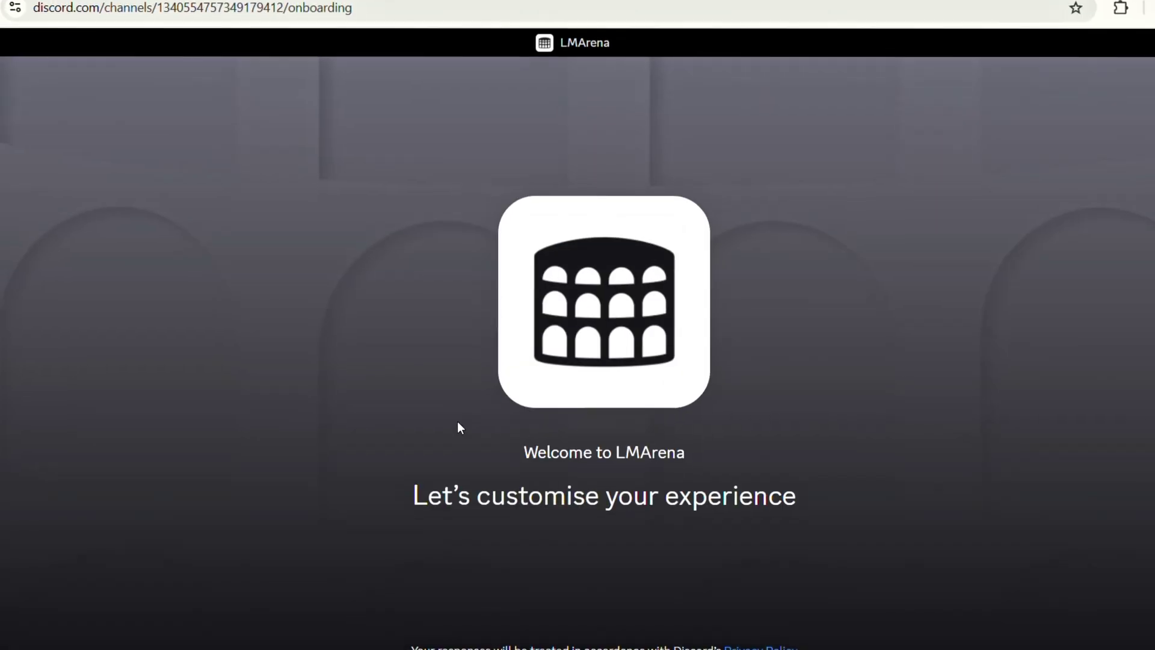
{"action": "left_click", "coordinate": [696, 297]}
{"action": "left_click", "coordinate": [892, 613]}
{"action": "left_click", "coordinate": [470, 249]}
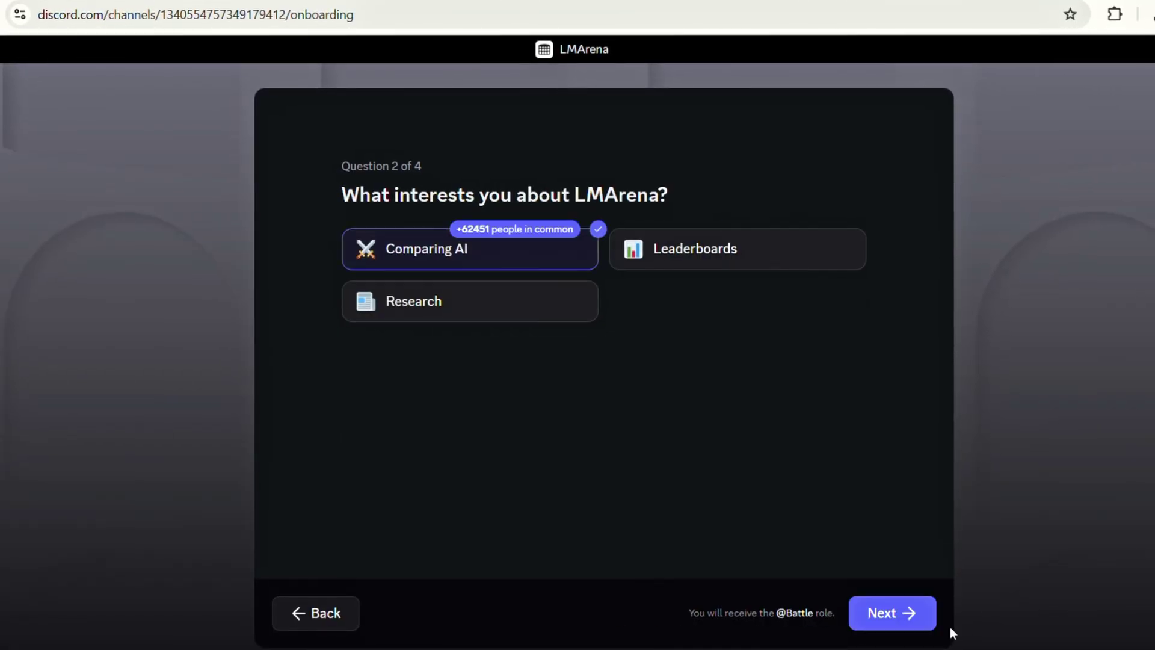
- Choose Intermediate experience level and agree to the server rules to finish onboarding
{"action": "left_click", "coordinate": [925, 620]}
{"action": "left_click", "coordinate": [665, 286]}
{"action": "left_click", "coordinate": [909, 619]}
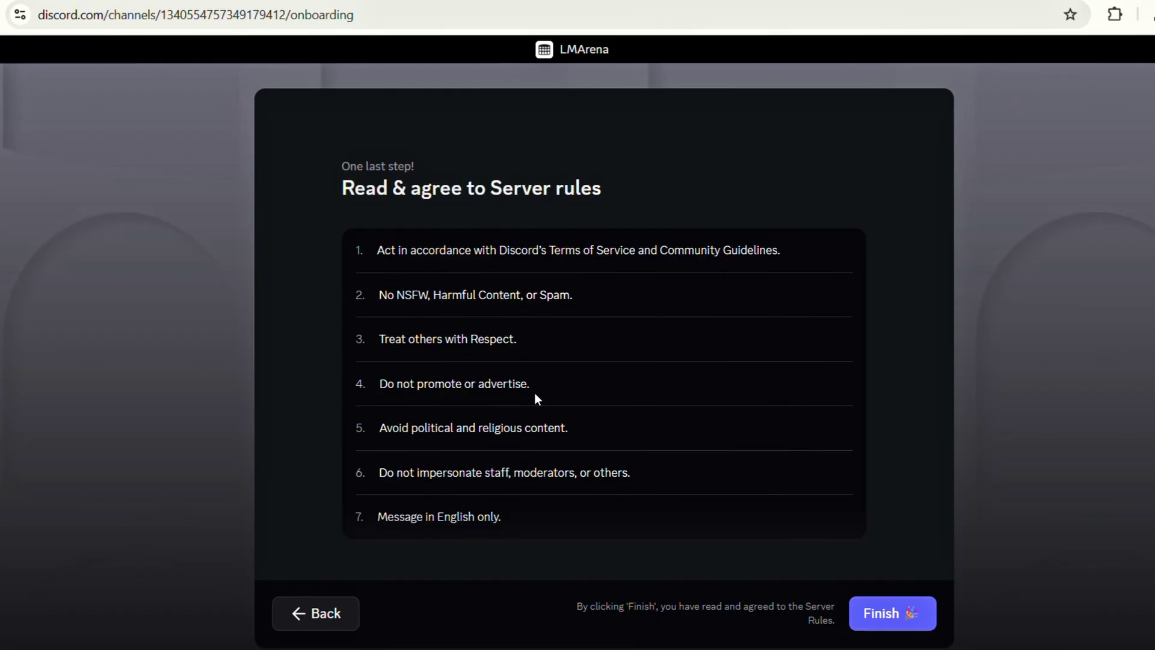
{"action": "left_click", "coordinate": [888, 613]}
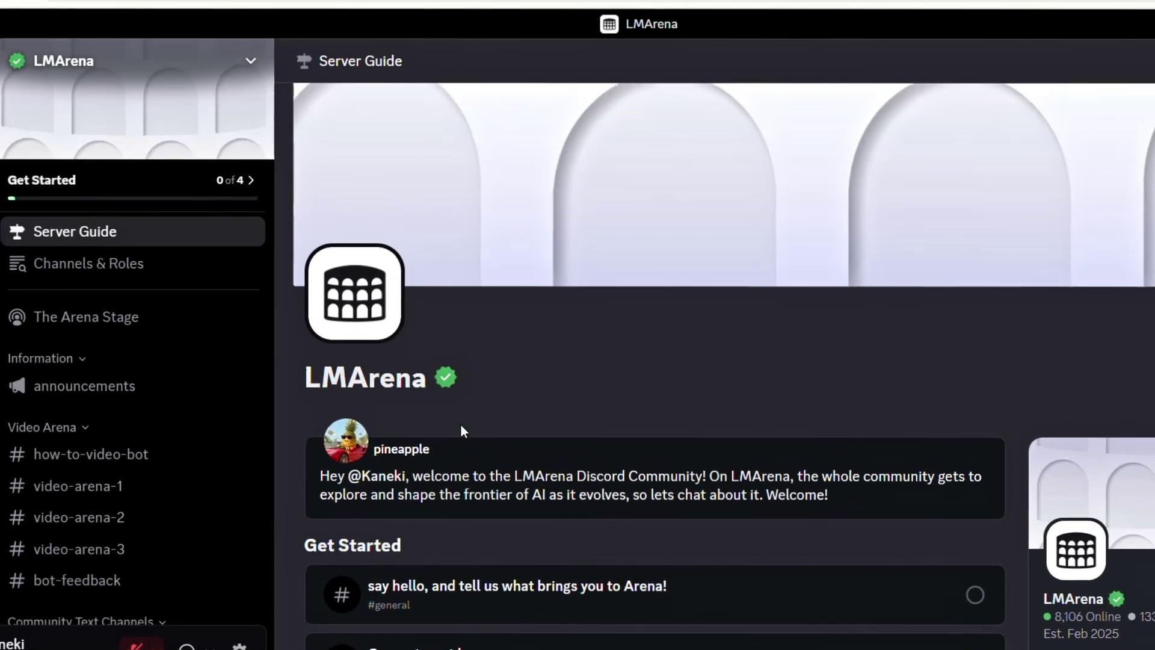
{"action": "scroll", "coordinate": [460, 424], "scroll_direction": "down", "scroll_amount": 4}
{"action": "scroll", "coordinate": [458, 434], "scroll_direction": "up", "scroll_amount": 5}
{"action": "scroll", "coordinate": [440, 397], "scroll_direction": "down", "scroll_amount": 3}
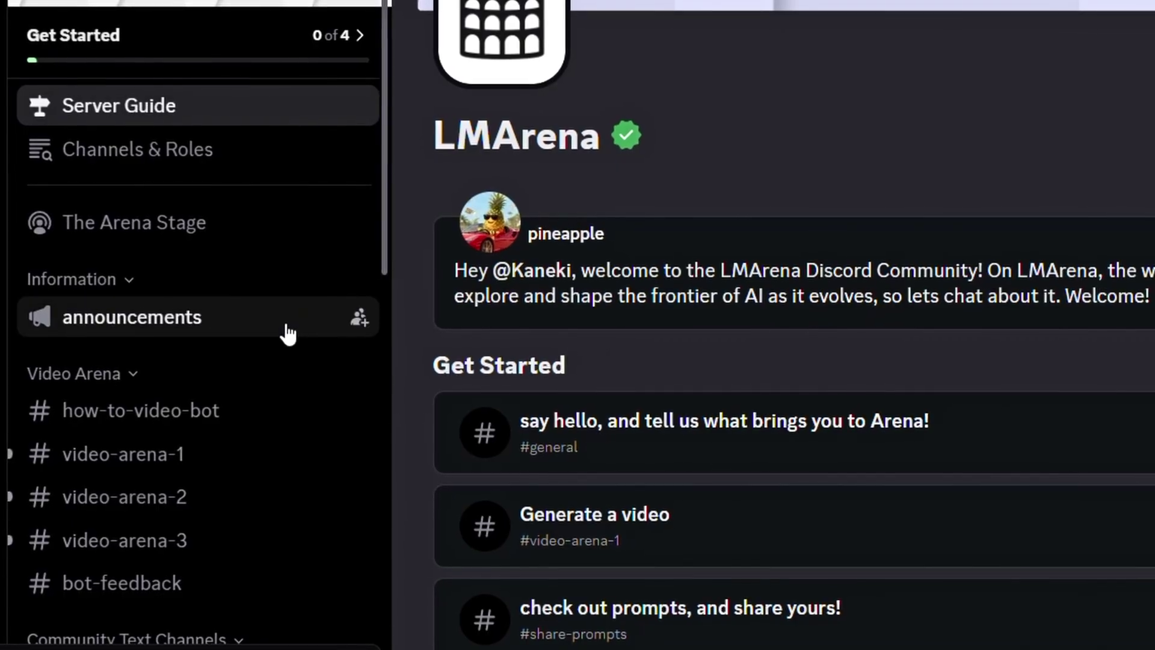
{"action": "scroll", "coordinate": [216, 315], "scroll_direction": "down", "scroll_amount": 2}
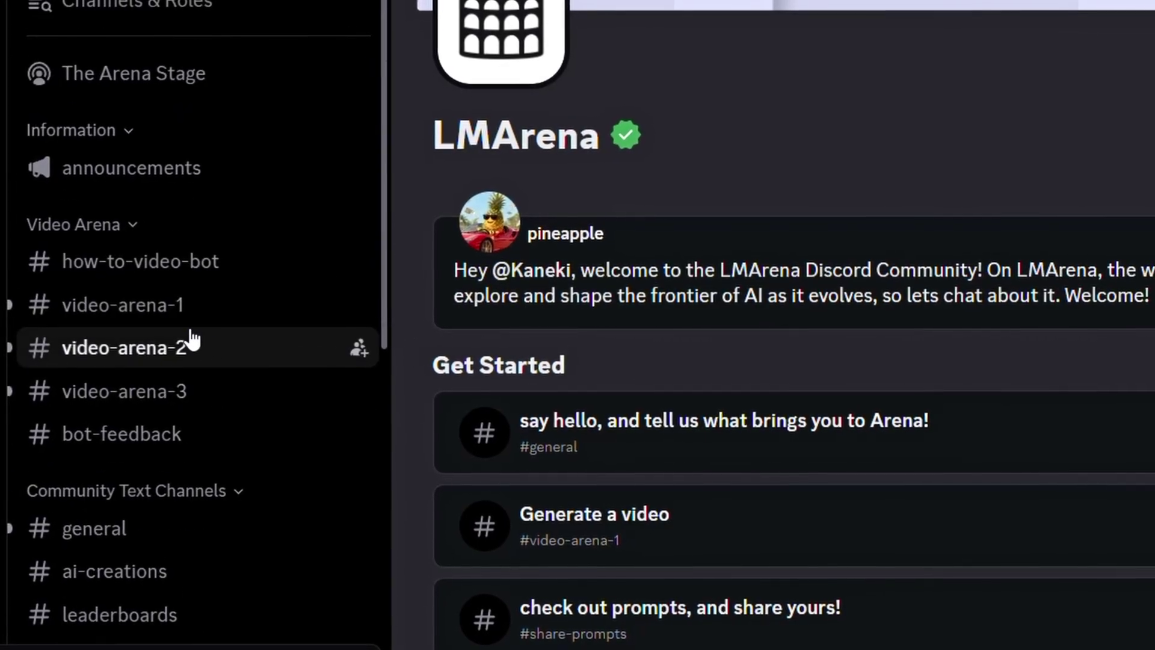
- Go to the #video-arena-1 channel under Video Arena
{"action": "left_click", "coordinate": [174, 325]}
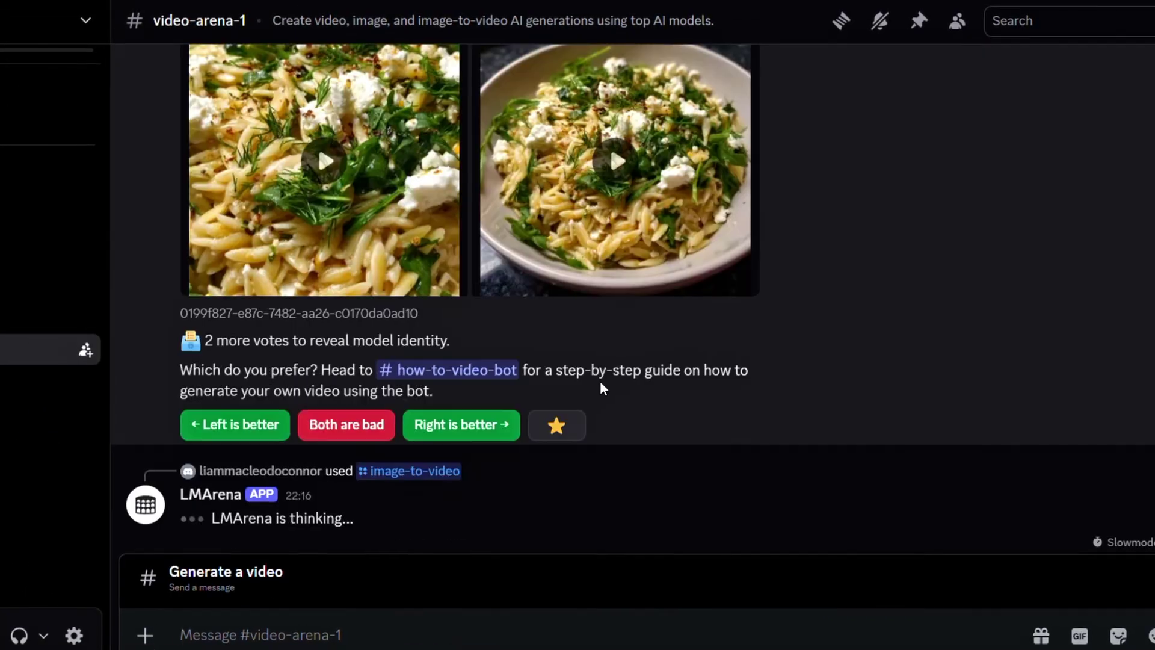
{"action": "type", "text": "/"}
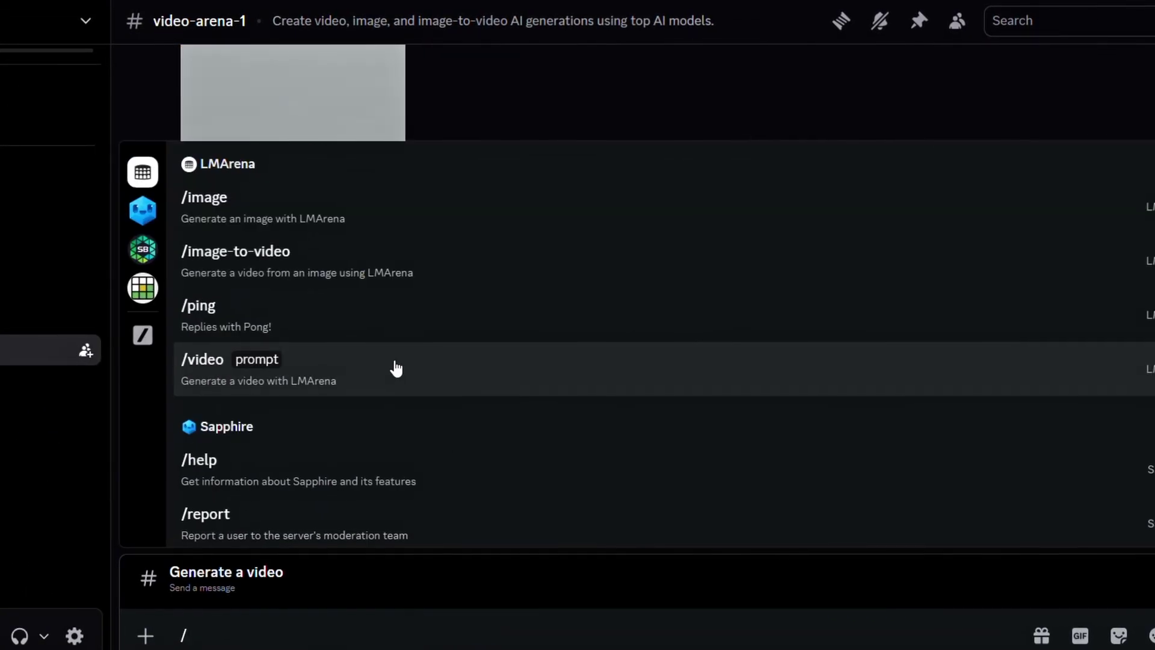
{"action": "scroll", "coordinate": [406, 471], "scroll_direction": "down", "scroll_amount": 1}
{"action": "scroll", "coordinate": [271, 299], "scroll_direction": "up", "scroll_amount": 1}
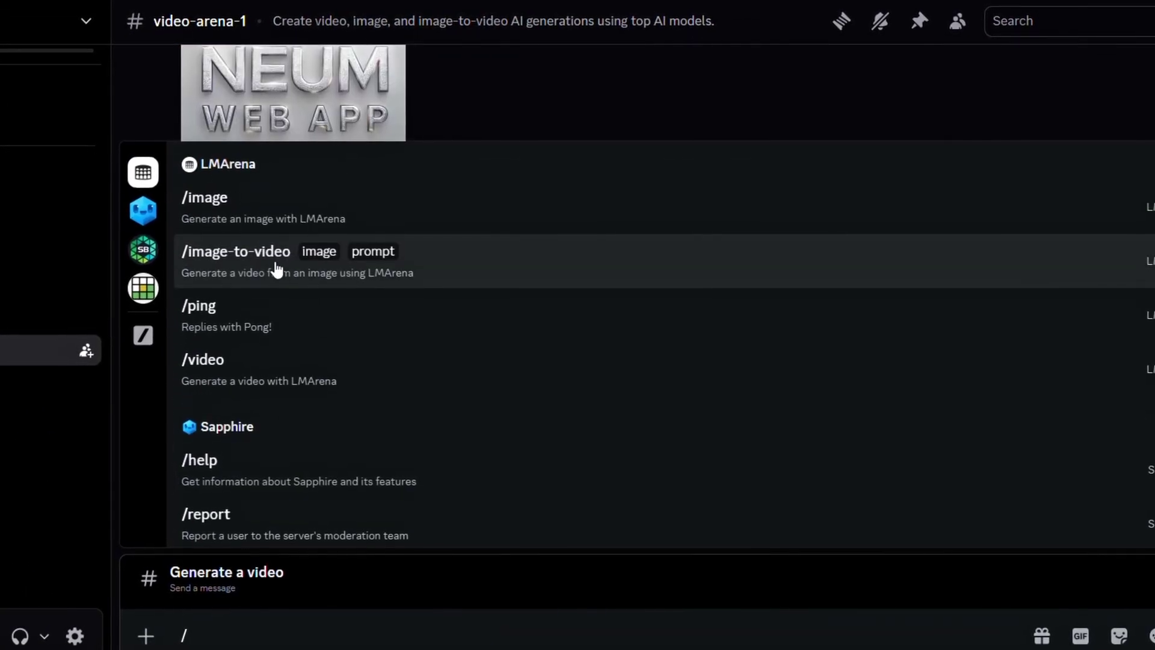
{"action": "scroll", "coordinate": [307, 468], "scroll_direction": "down", "scroll_amount": 3}
{"action": "scroll", "coordinate": [253, 470], "scroll_direction": "up", "scroll_amount": 2}
{"action": "scroll", "coordinate": [255, 397], "scroll_direction": "up", "scroll_amount": 1}
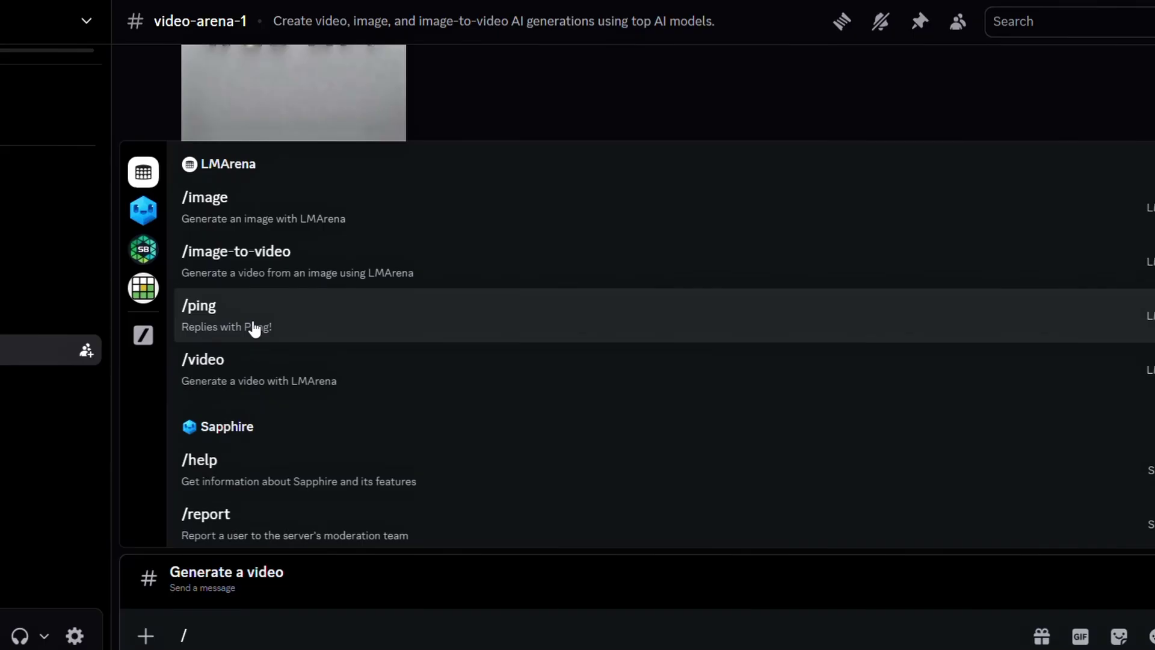
- Send /video with the pasted prompt of a cute puppy climbing a hill to its owner's house
{"action": "left_click", "coordinate": [280, 385]}
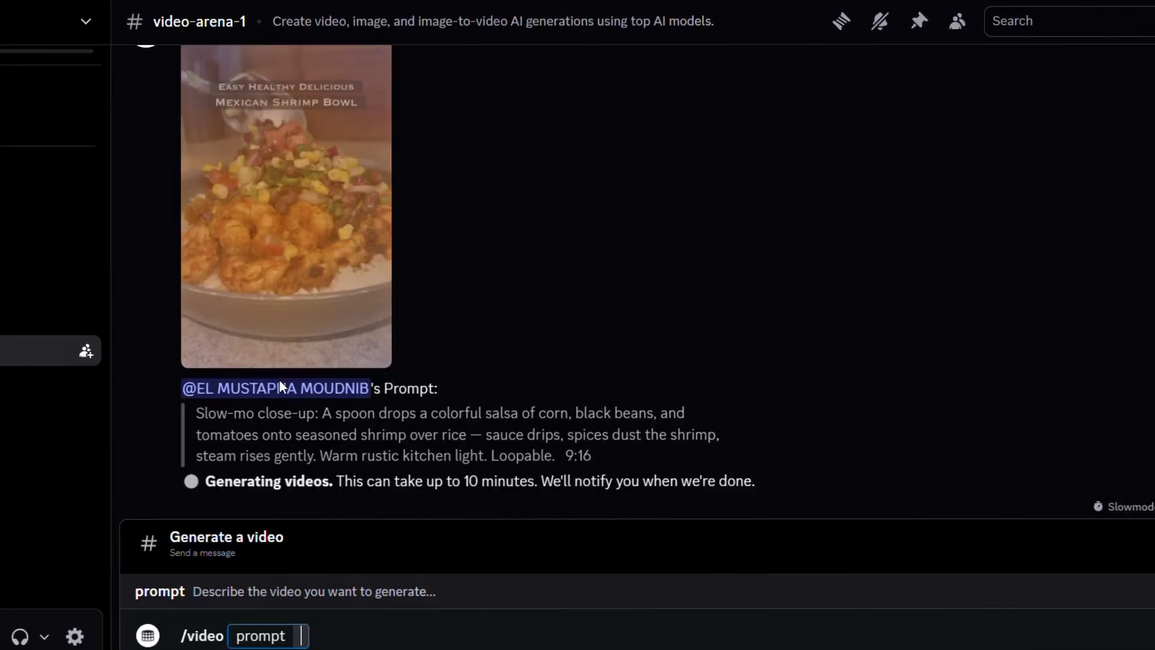
{"action": "right_click", "coordinate": [301, 635]}
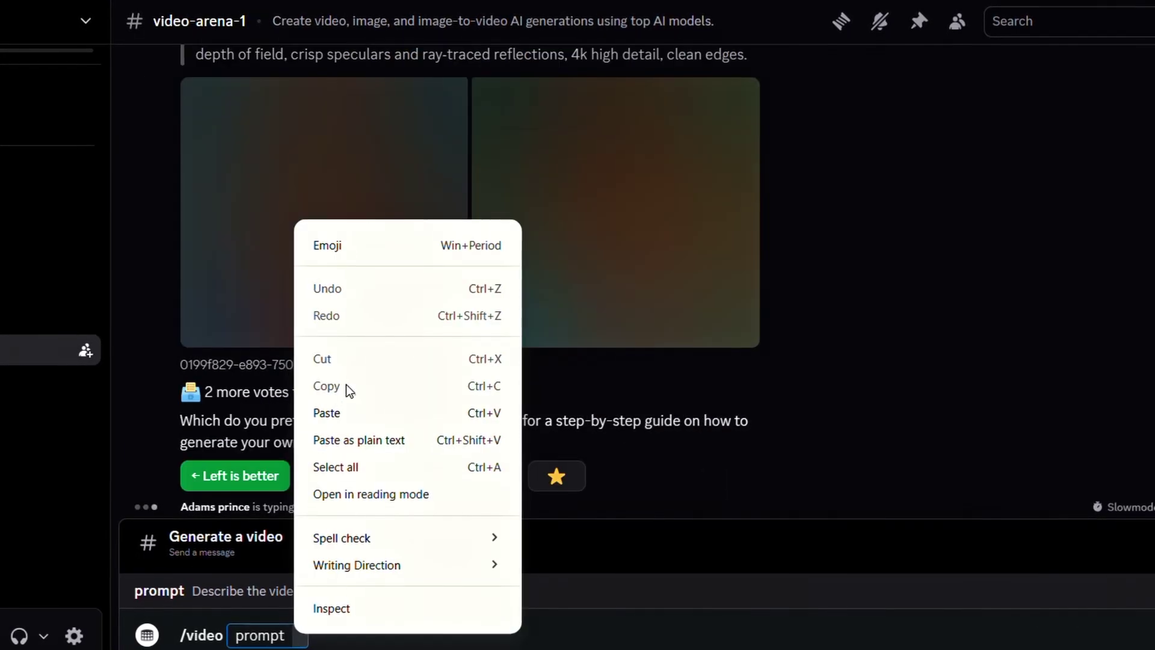
{"action": "left_click", "coordinate": [348, 412]}
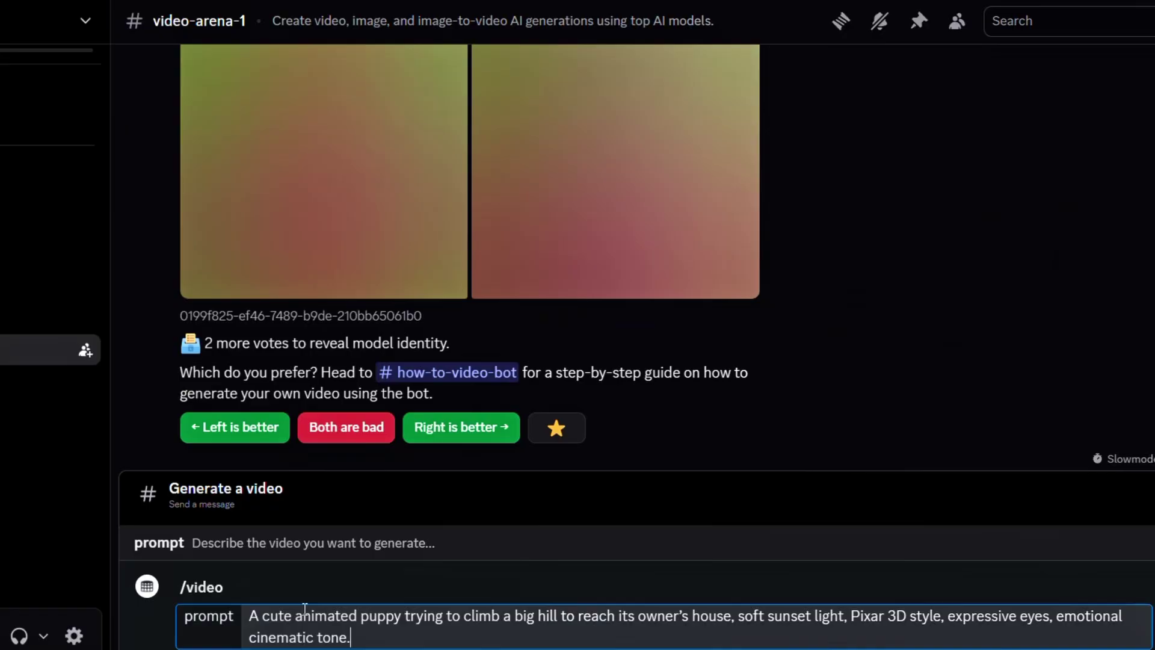
{"action": "key", "text": "Return"}
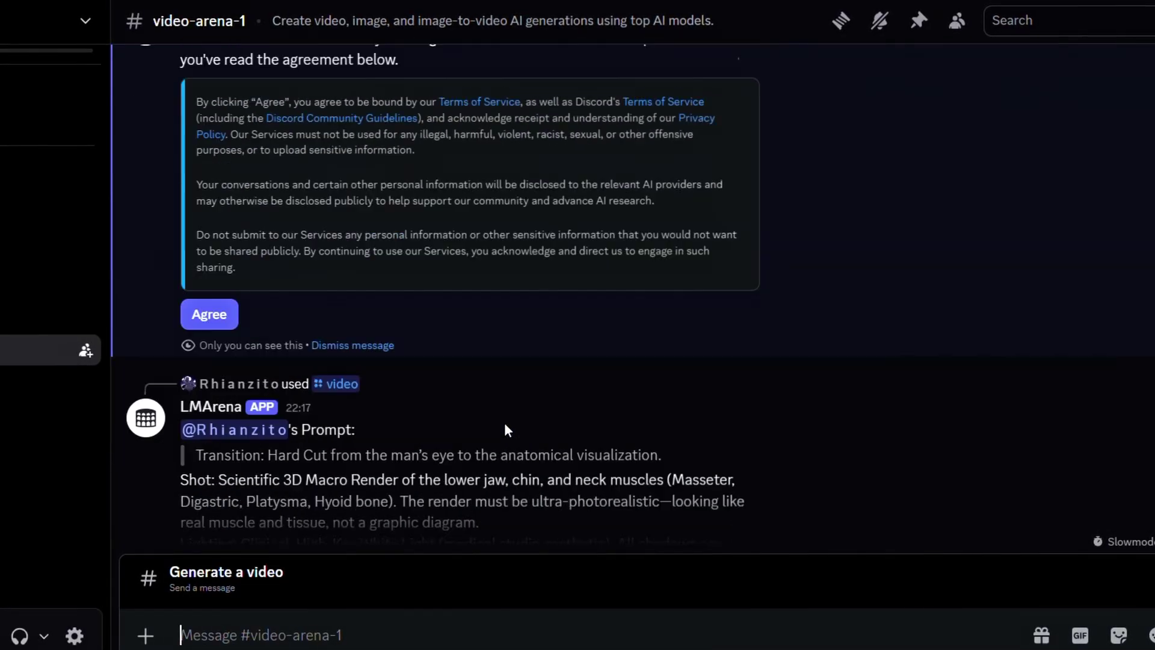
{"action": "scroll", "coordinate": [504, 429], "scroll_direction": "up", "scroll_amount": 3}
{"action": "scroll", "coordinate": [346, 334], "scroll_direction": "down", "scroll_amount": 4}
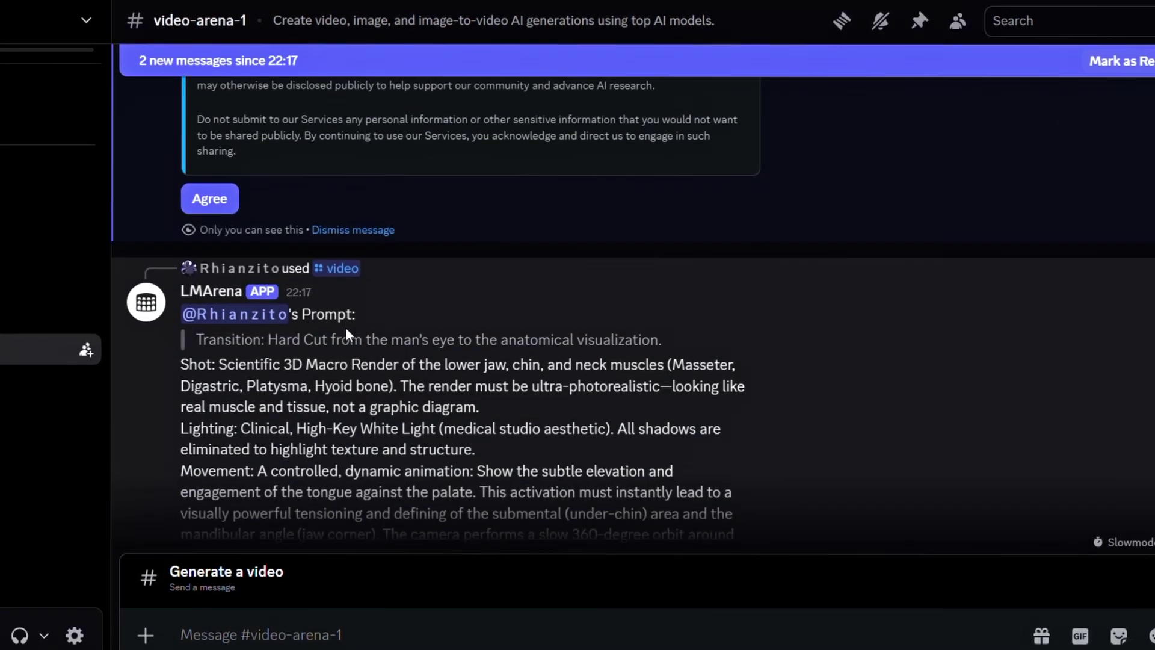
{"action": "scroll", "coordinate": [346, 327], "scroll_direction": "up", "scroll_amount": 3}
- Agree to the video bot's terms and check the up-to-10-minute generation notice
{"action": "left_click", "coordinate": [225, 379]}
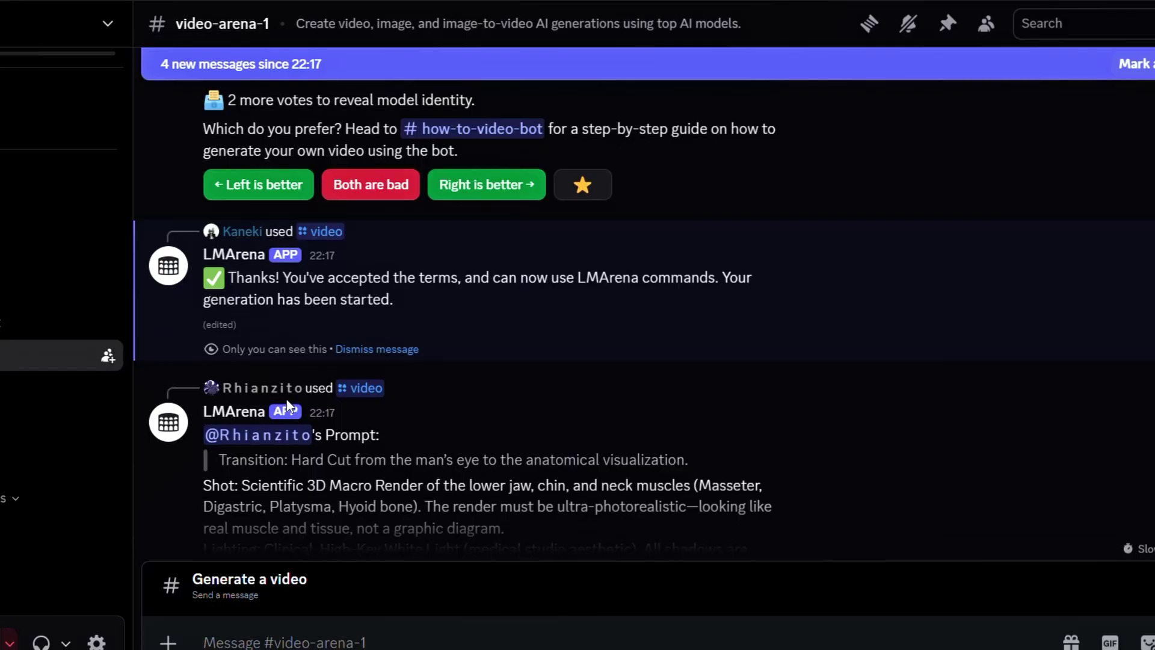
{"action": "scroll", "coordinate": [543, 370], "scroll_direction": "down", "scroll_amount": 2}
{"action": "scroll", "coordinate": [542, 370], "scroll_direction": "down", "scroll_amount": 3}
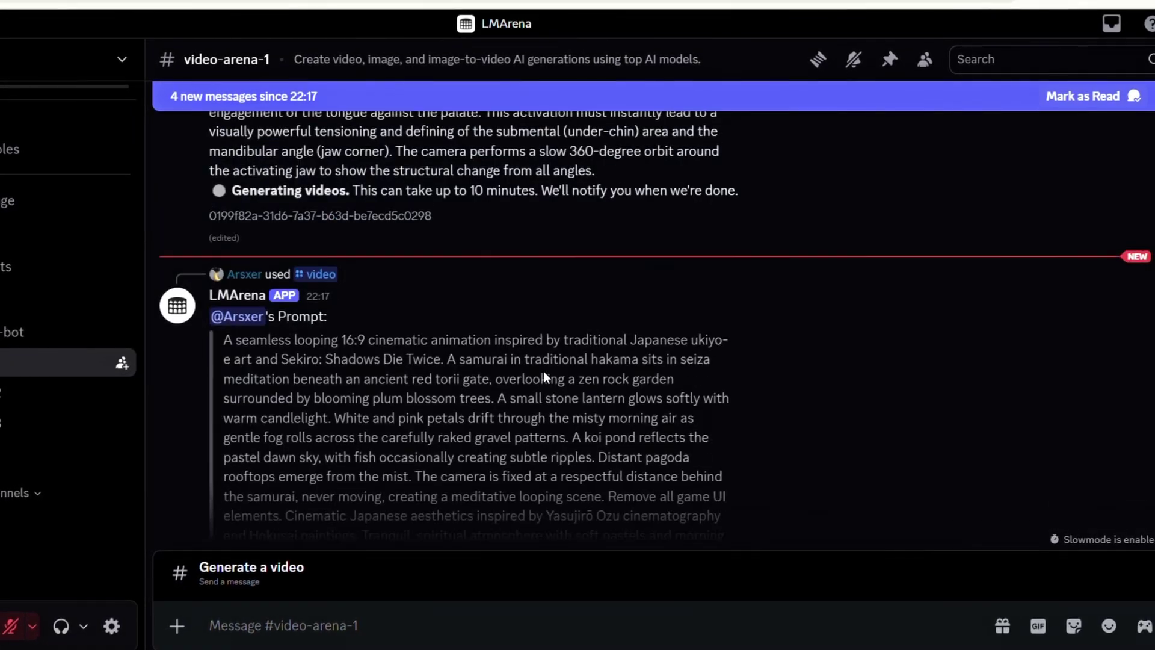
{"action": "scroll", "coordinate": [543, 370], "scroll_direction": "down", "scroll_amount": 5}
{"action": "scroll", "coordinate": [544, 371], "scroll_direction": "up", "scroll_amount": 3}
{"action": "scroll", "coordinate": [543, 371], "scroll_direction": "down", "scroll_amount": 6}
{"action": "scroll", "coordinate": [544, 371], "scroll_direction": "down", "scroll_amount": 4}
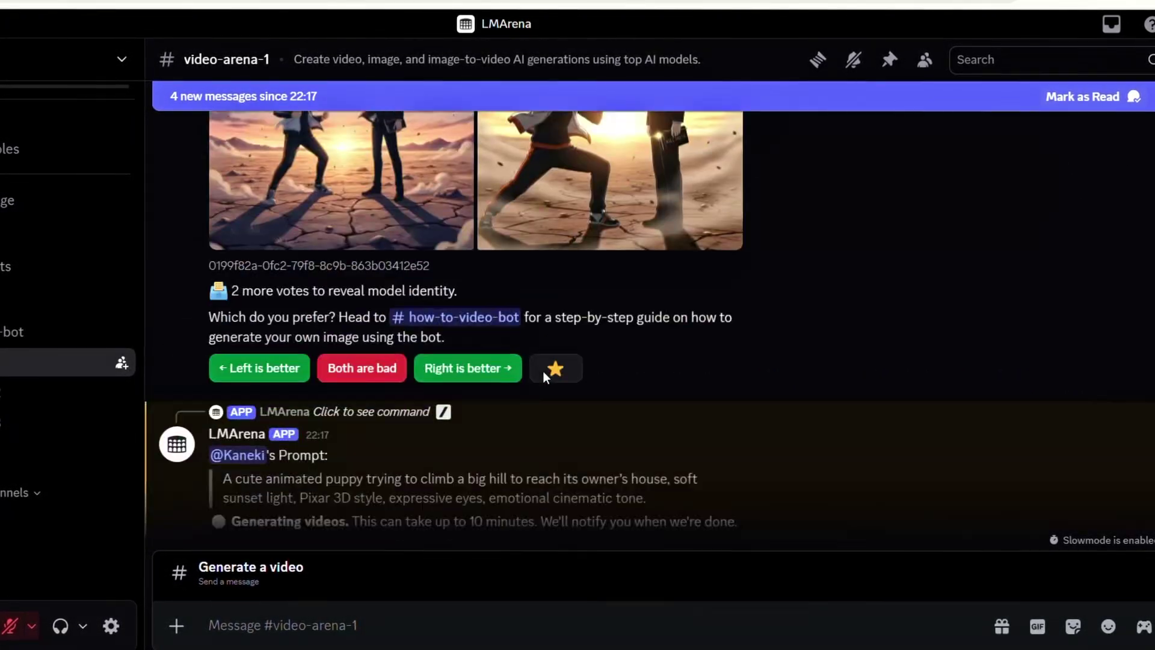
{"action": "scroll", "coordinate": [544, 371], "scroll_direction": "up", "scroll_amount": 2}
{"action": "scroll", "coordinate": [544, 371], "scroll_direction": "down", "scroll_amount": 4}
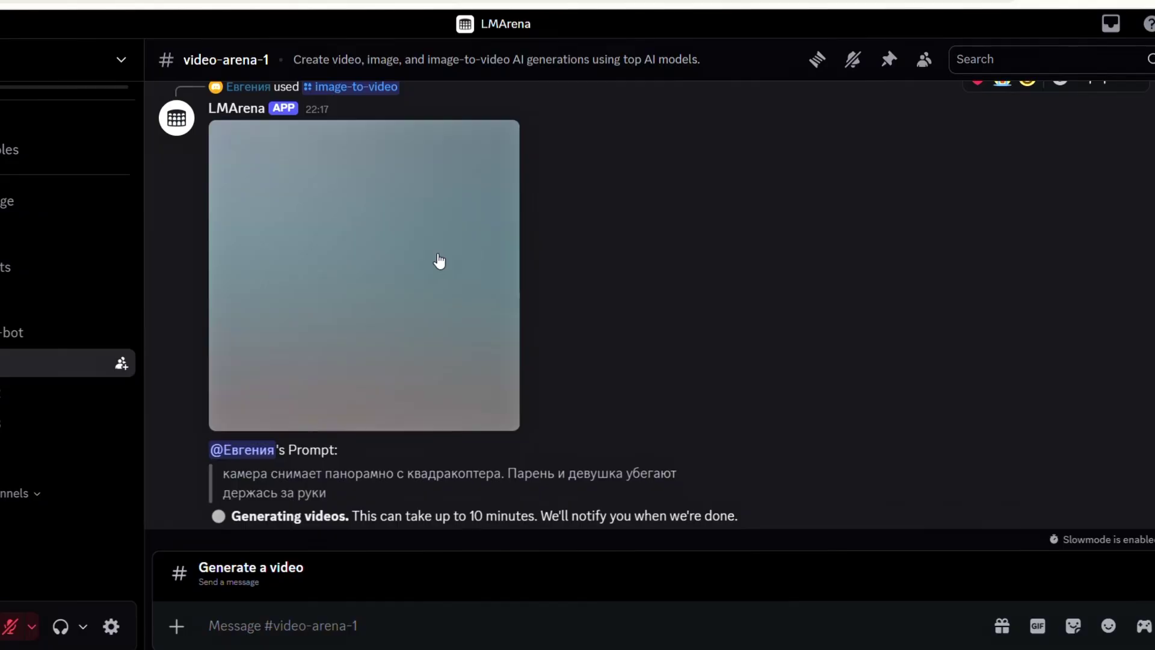
{"action": "scroll", "coordinate": [389, 257], "scroll_direction": "up", "scroll_amount": 4}
{"action": "scroll", "coordinate": [389, 257], "scroll_direction": "up", "scroll_amount": 2}
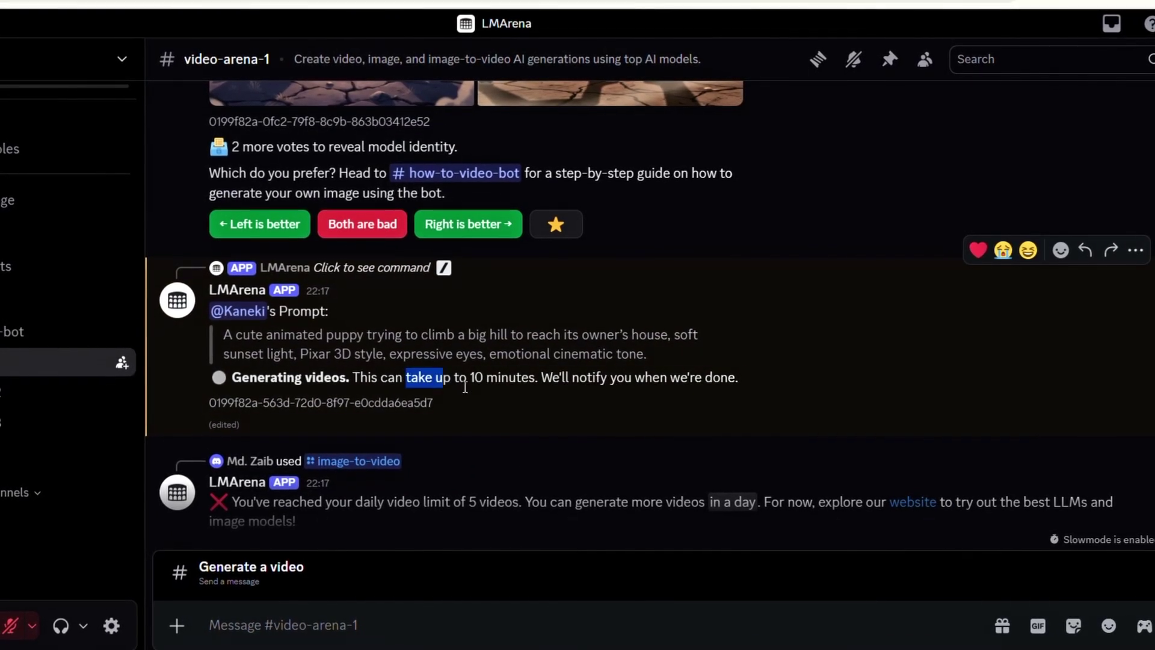
{"action": "left_click_drag", "start_coordinate": [405, 375], "coordinate": [540, 379]}
{"action": "left_click", "coordinate": [555, 383]}
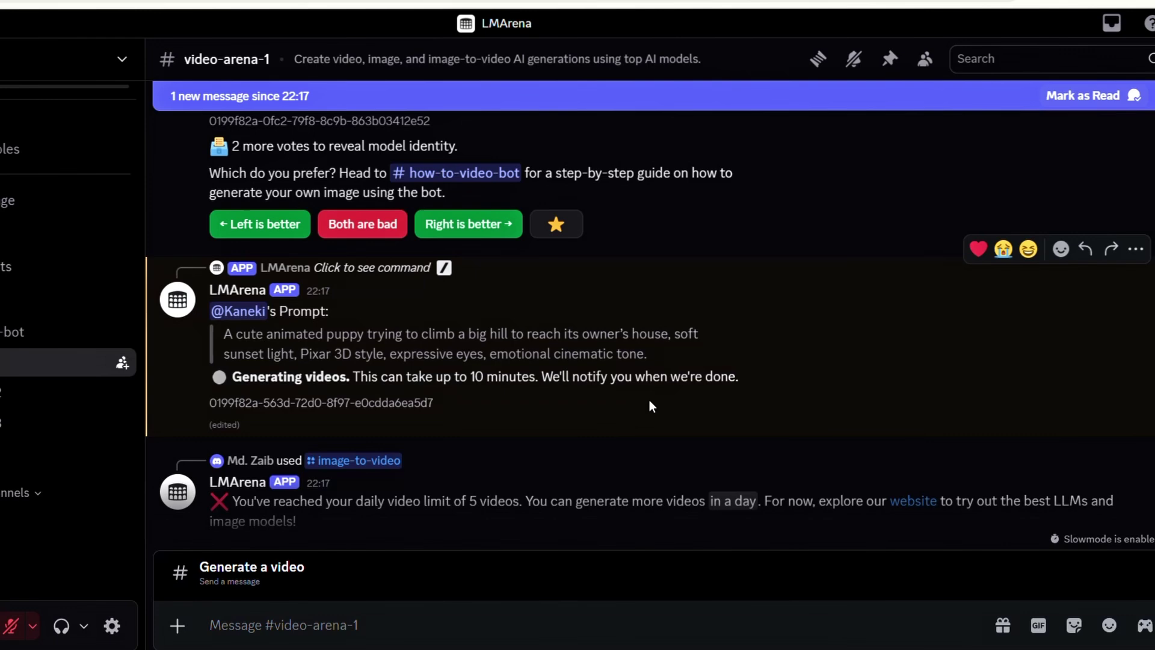
{"action": "scroll", "coordinate": [639, 399], "scroll_direction": "up", "scroll_amount": 5}
{"action": "scroll", "coordinate": [640, 399], "scroll_direction": "up", "scroll_amount": 5}
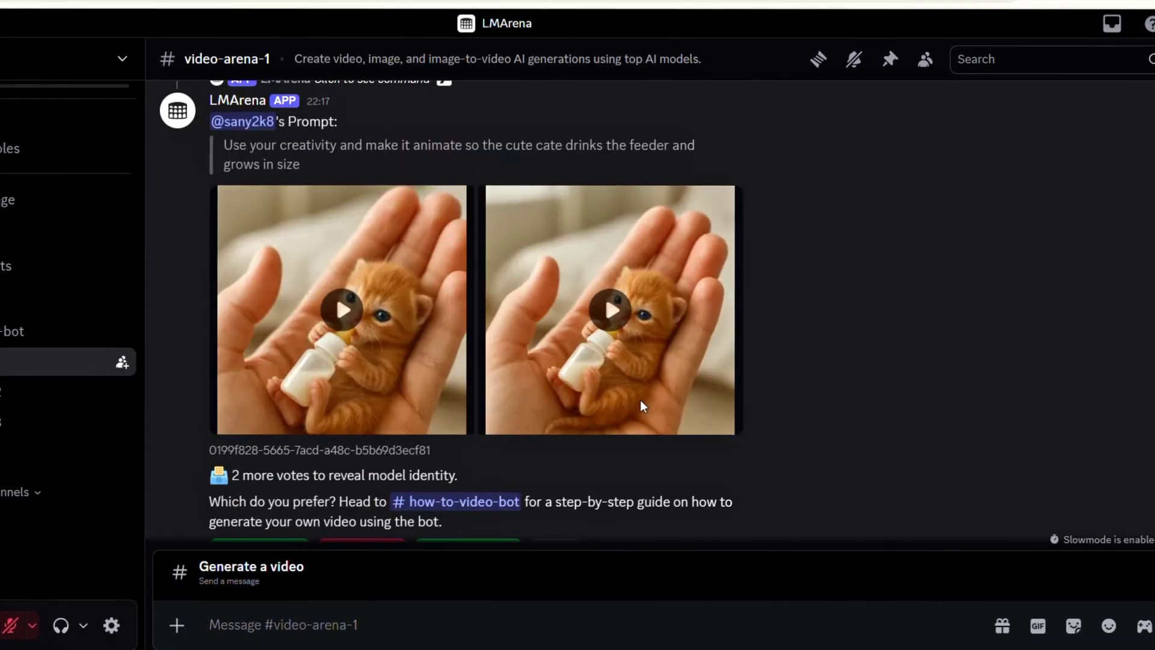
{"action": "scroll", "coordinate": [262, 240], "scroll_direction": "down", "scroll_amount": 10}
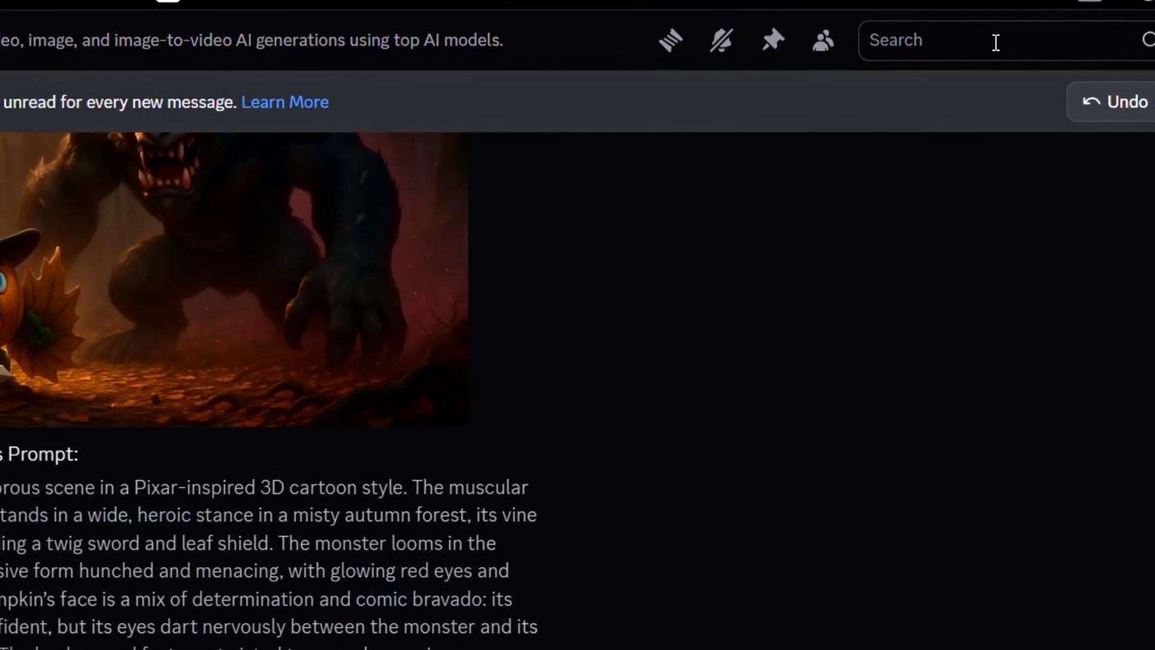
- Search the channel for the pasted puppy prompt and view a finished puppy video
{"action": "left_click", "coordinate": [995, 42]}
{"action": "right_click", "coordinate": [967, 40]}
{"action": "left_click", "coordinate": [768, 296]}
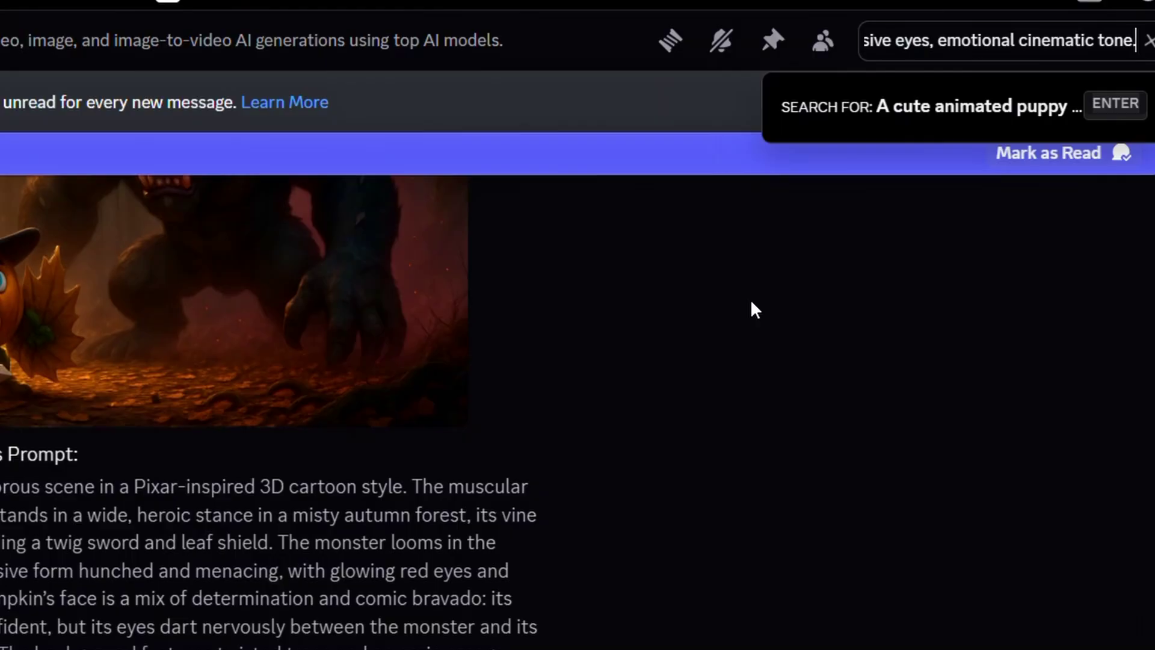
{"action": "key", "text": "Return"}
{"action": "scroll", "coordinate": [819, 577], "scroll_direction": "down", "scroll_amount": 3}
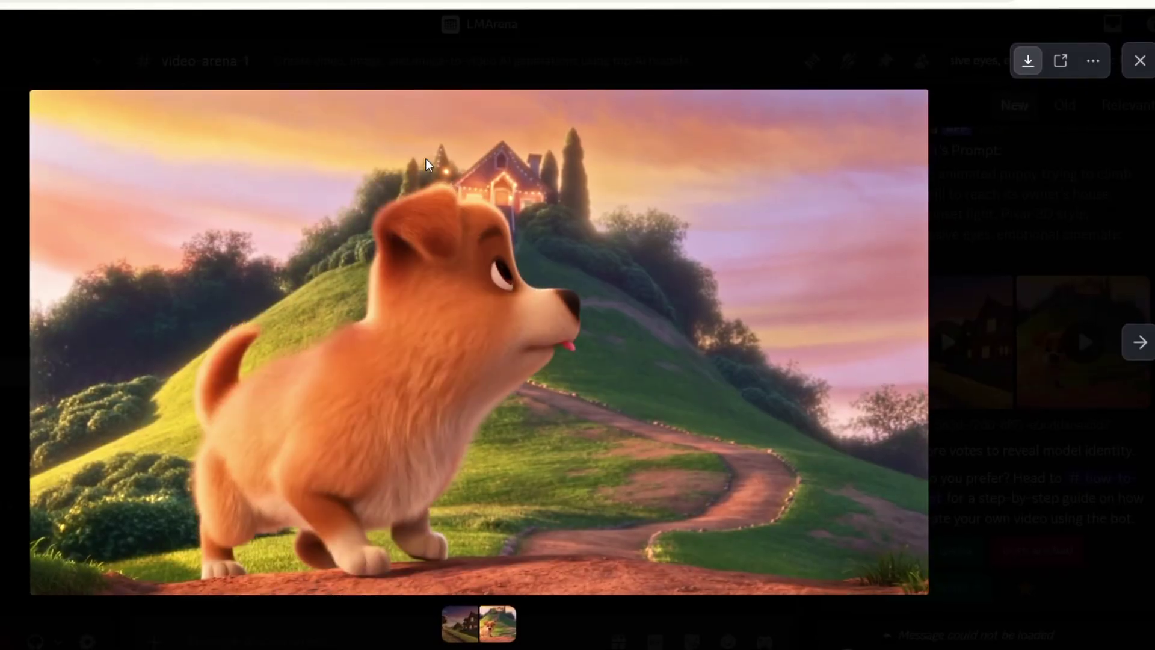
{"action": "left_click", "coordinate": [202, 643]}
{"action": "type", "text": "/"}
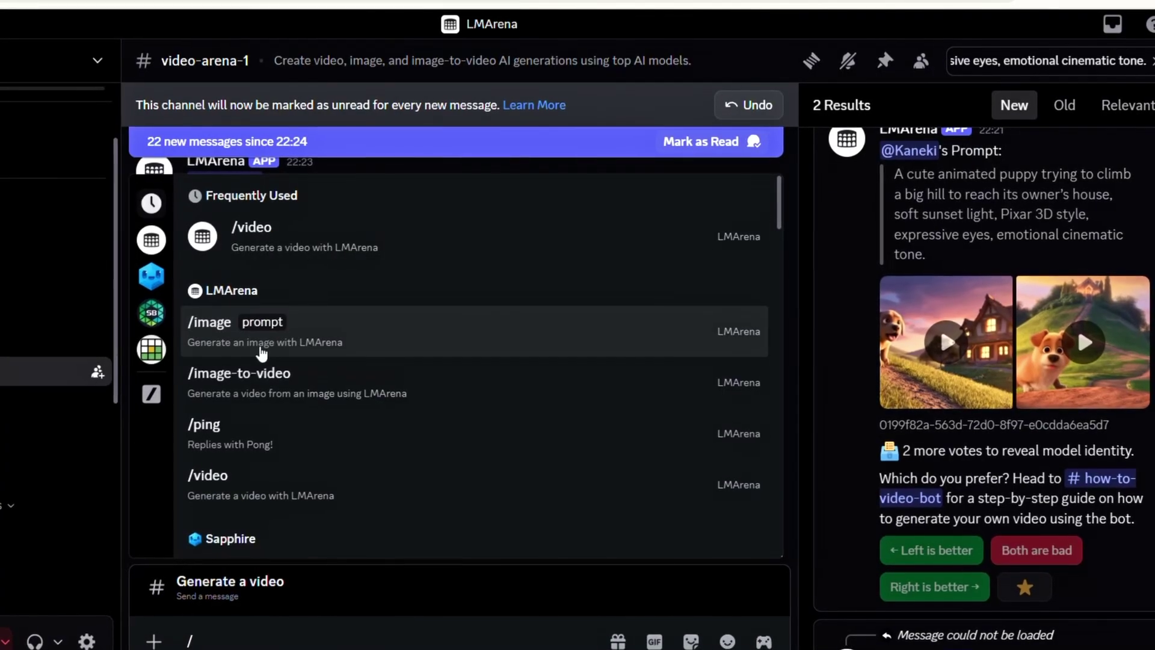
{"action": "left_click", "coordinate": [266, 377]}
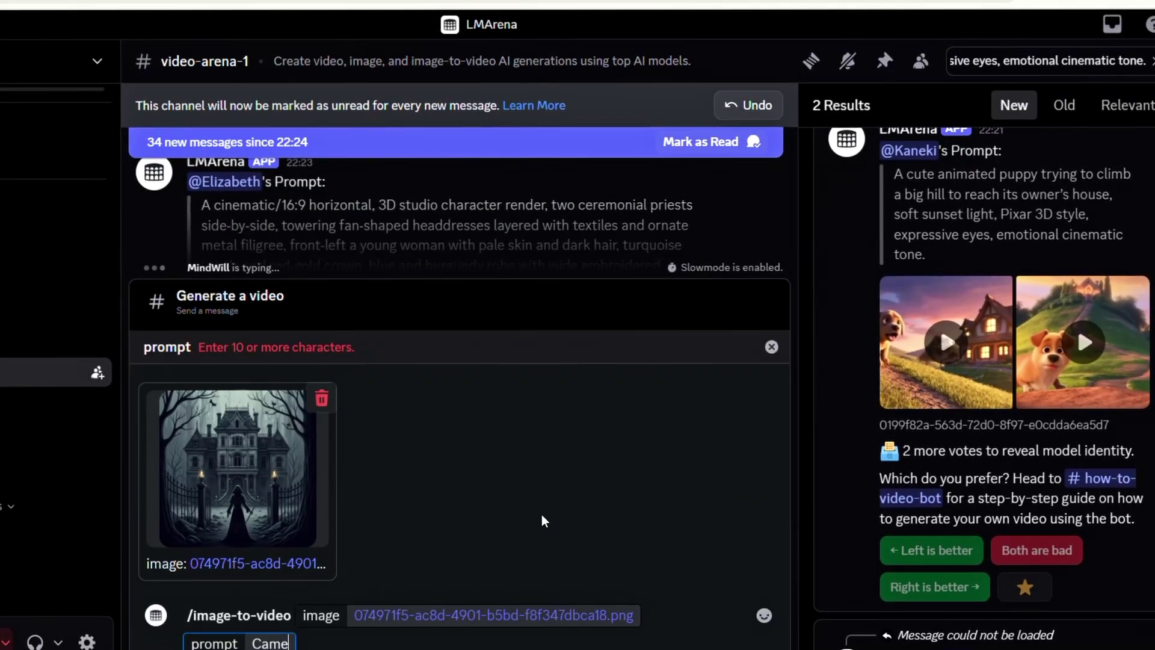
{"action": "key", "text": "BackSpace"}
{"action": "key", "text": "BackSpace"}
{"action": "key", "text": "BackSpace"}
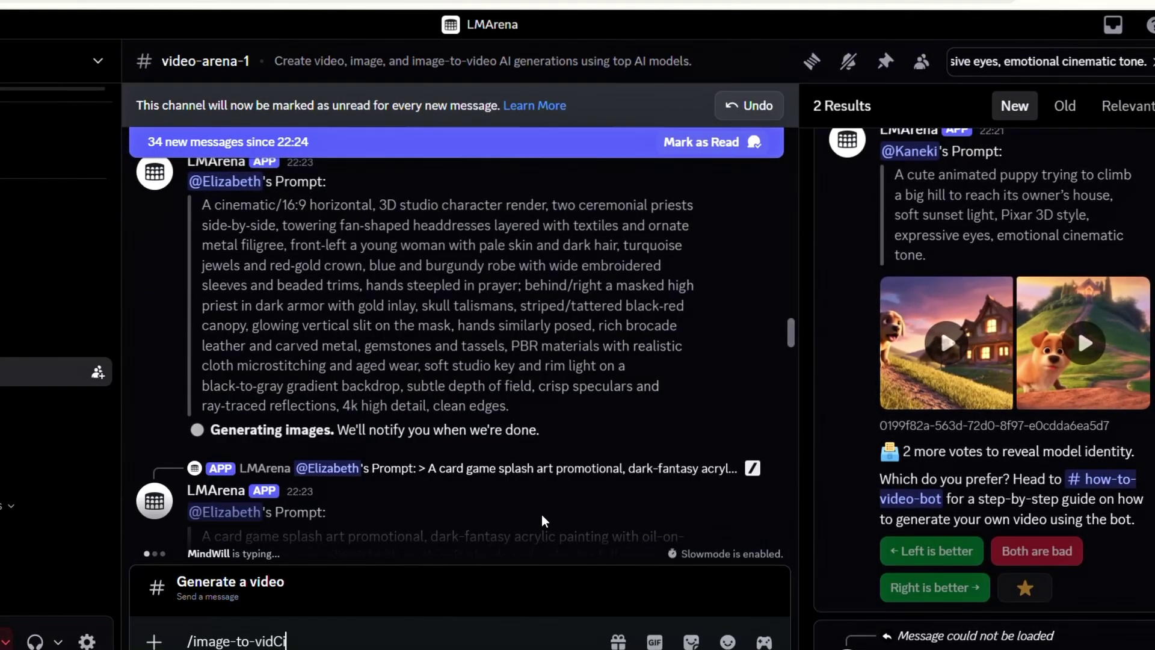